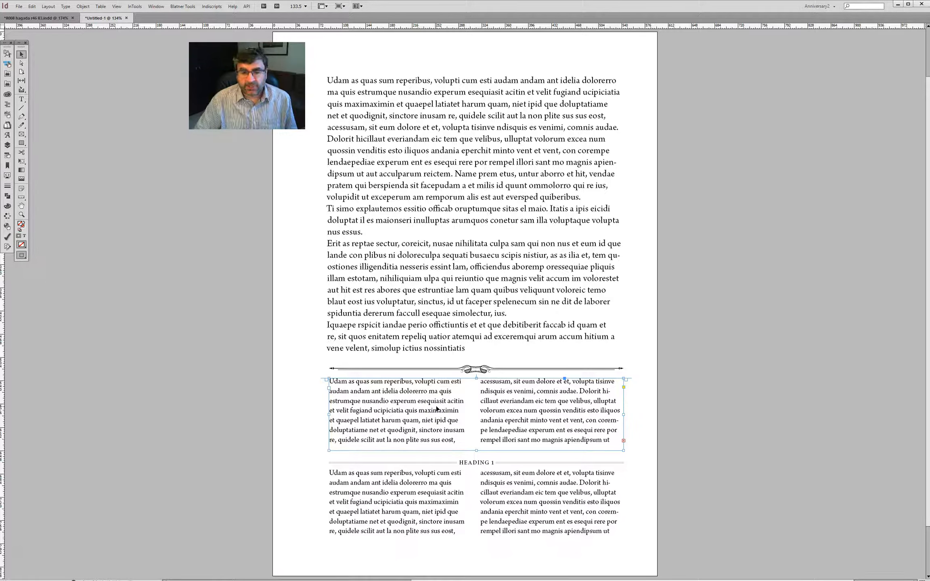
# Examine the main text frame, the two-column frames, the ornamental rule and the Heading 1 block beneath it.
pyautogui.click(638, 368)
pyautogui.click(495, 404)
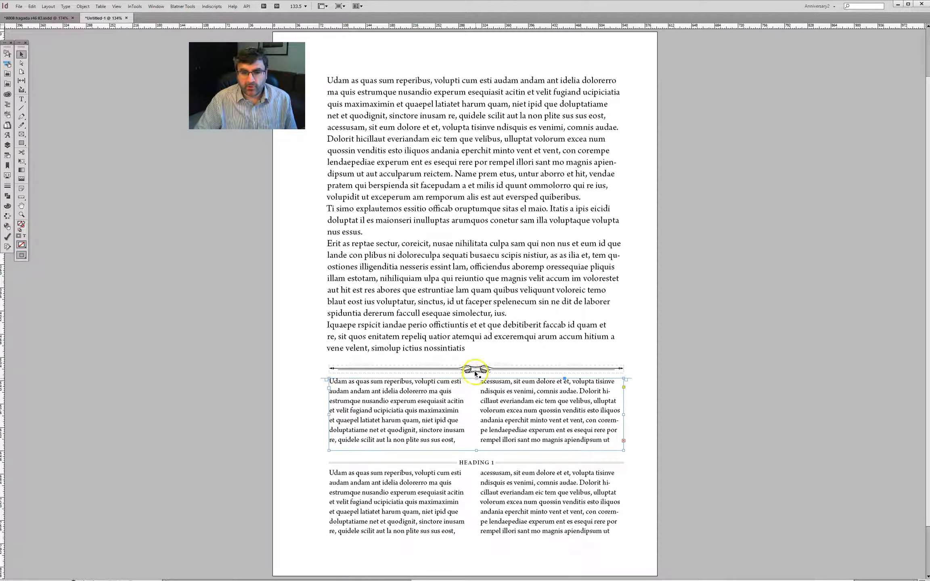
pyautogui.click(476, 370)
pyautogui.click(482, 462)
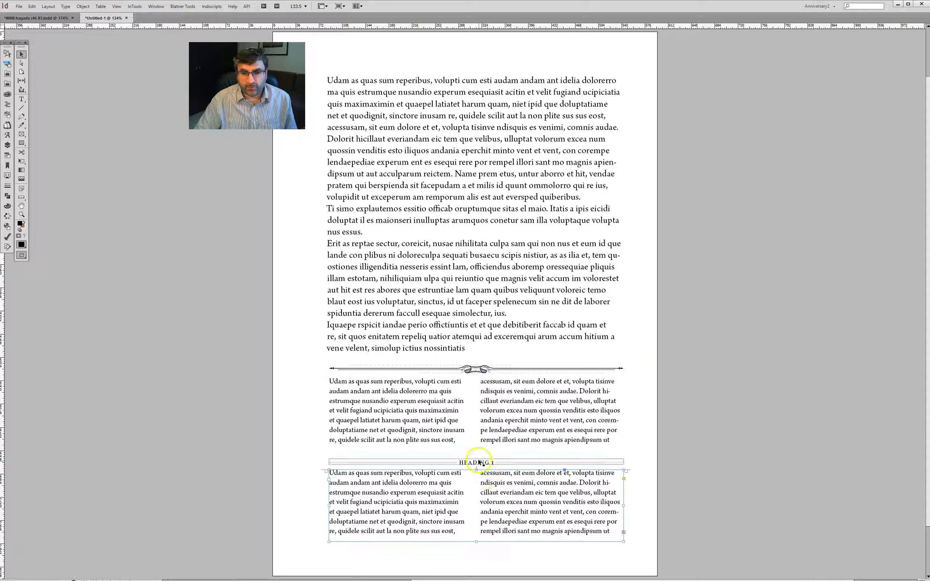
pyautogui.click(504, 446)
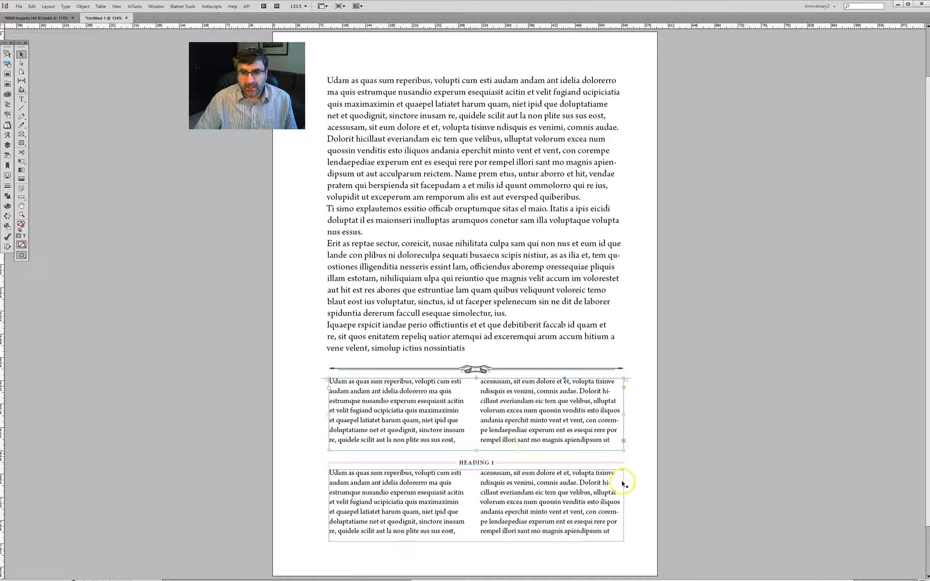
pyautogui.click(657, 478)
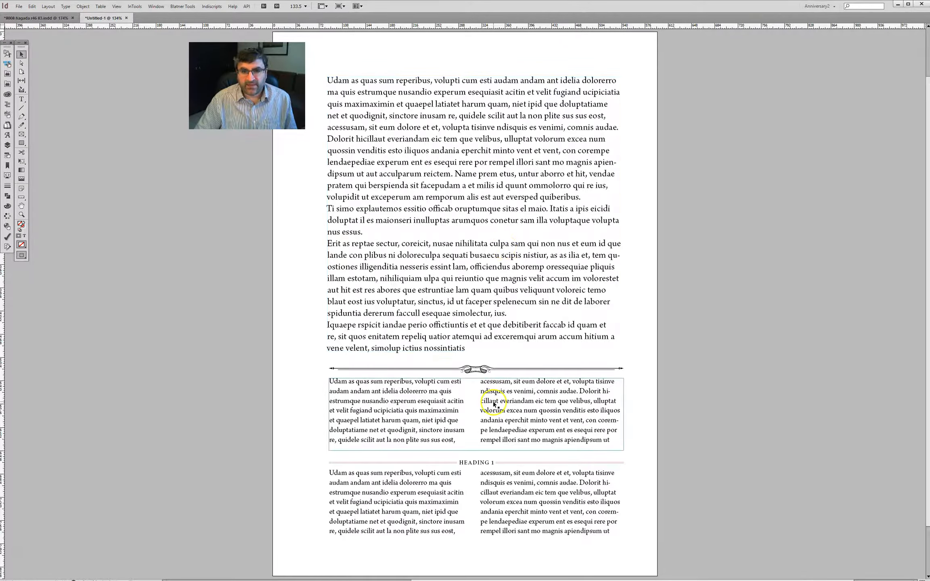
pyautogui.click(452, 297)
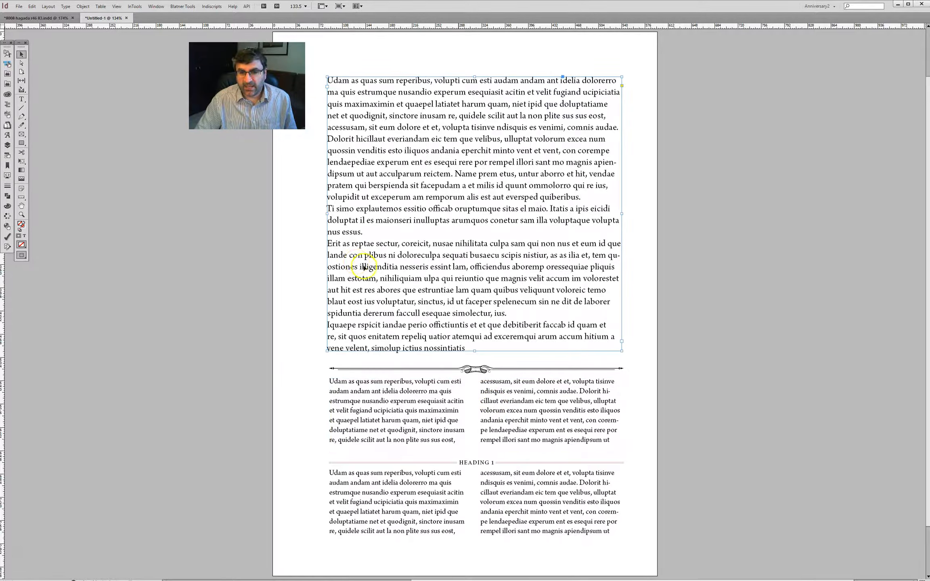
pyautogui.click(552, 417)
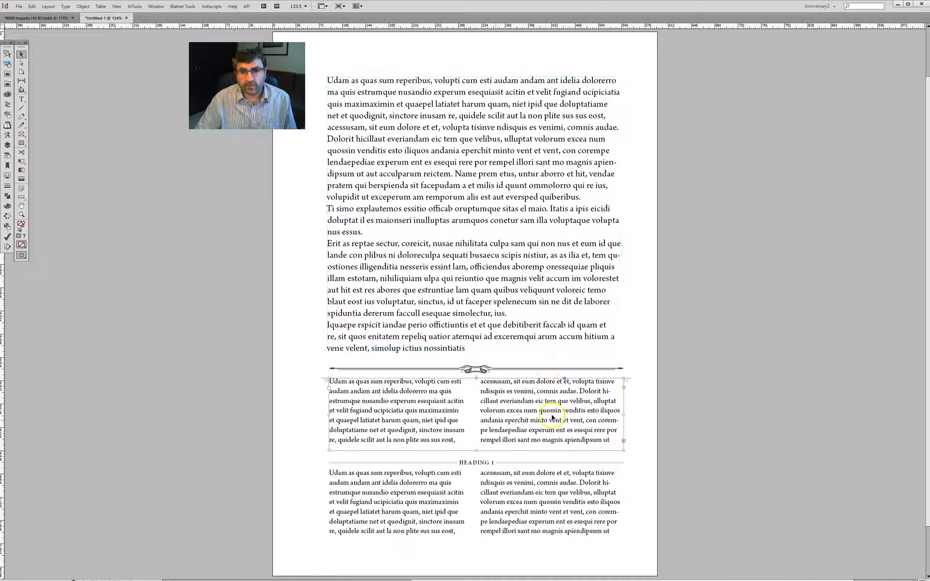
pyautogui.click(687, 409)
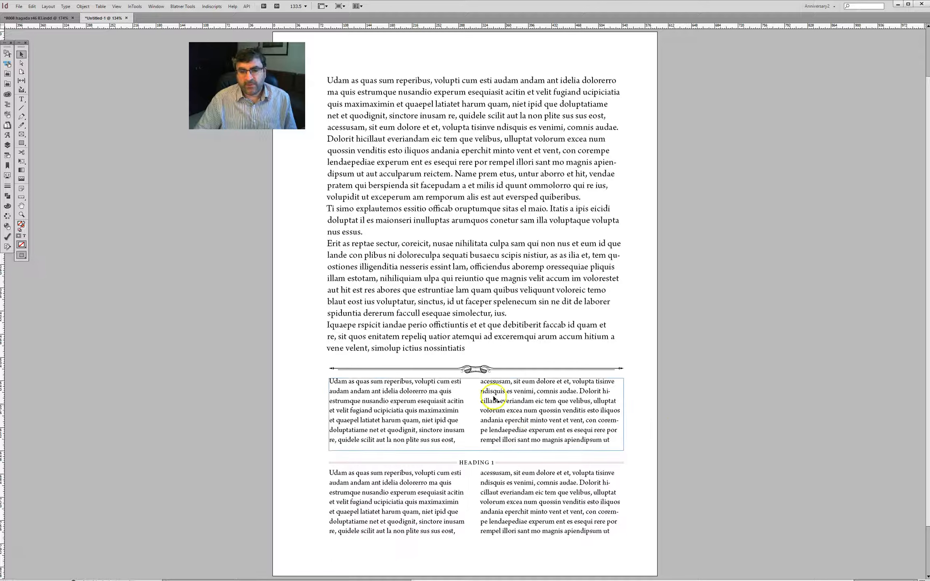
pyautogui.click(476, 373)
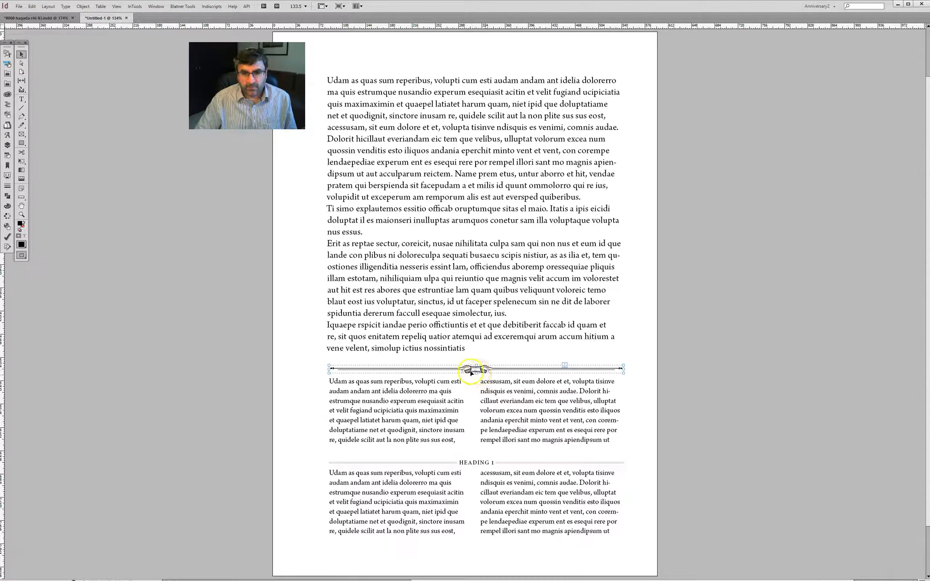
pyautogui.click(480, 463)
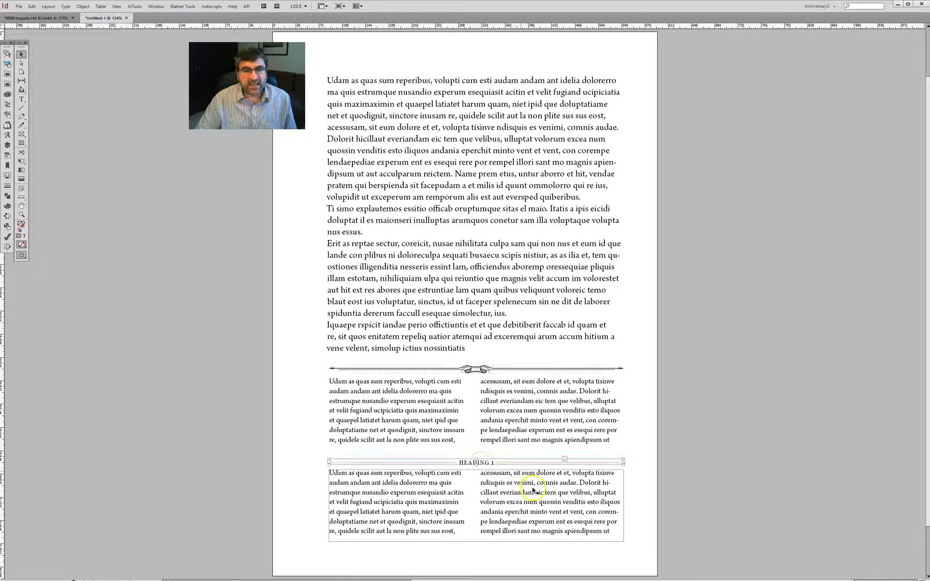
pyautogui.click(637, 490)
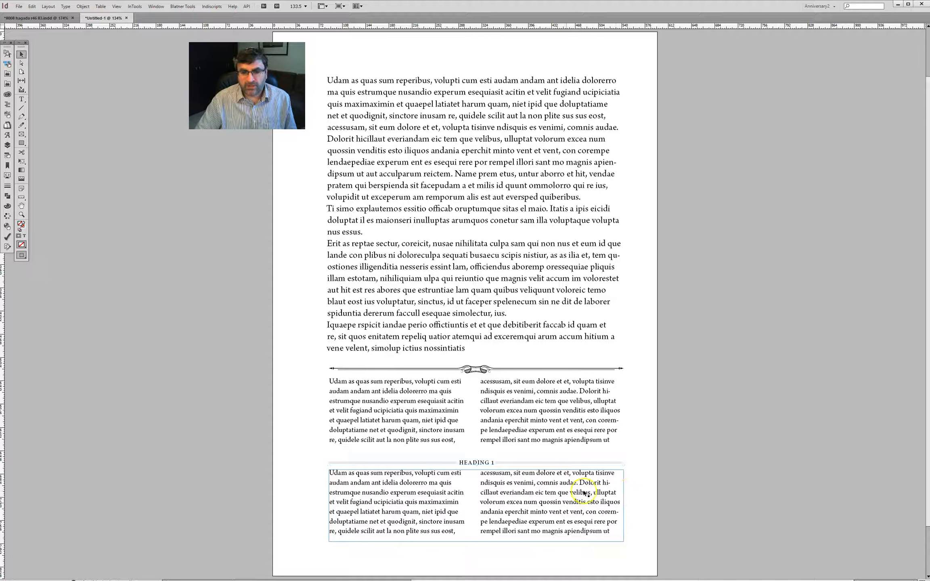
# Show the frame edges and delete both two-column frames with their ornament and heading below the main text.
pyautogui.press('w')
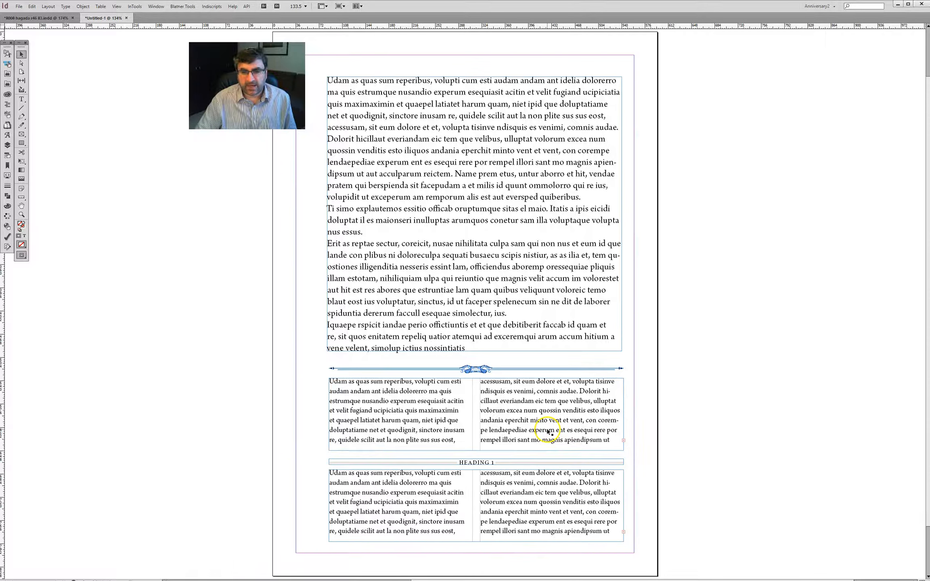
pyautogui.keyDown('shift'); pyautogui.click(559, 483); pyautogui.keyUp('shift')
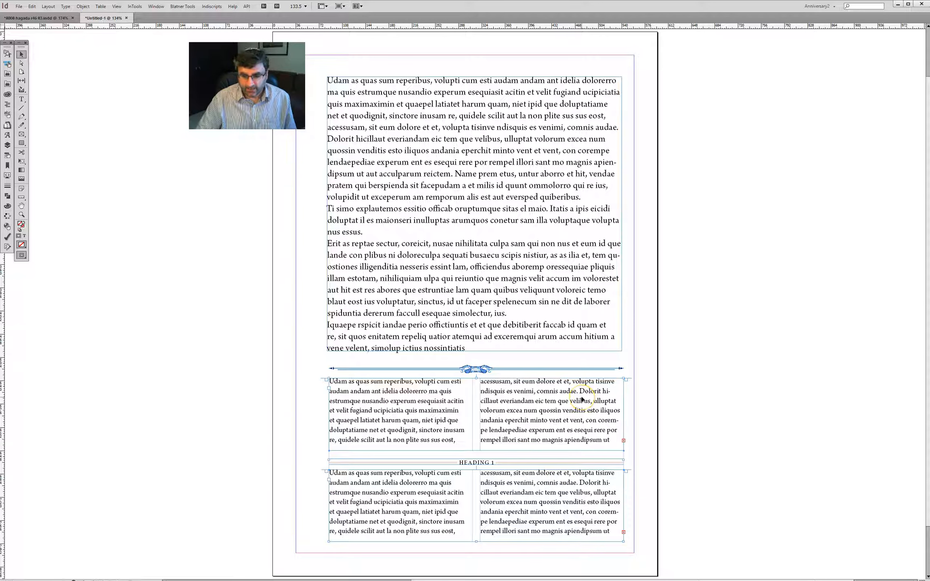
pyautogui.press('Delete')
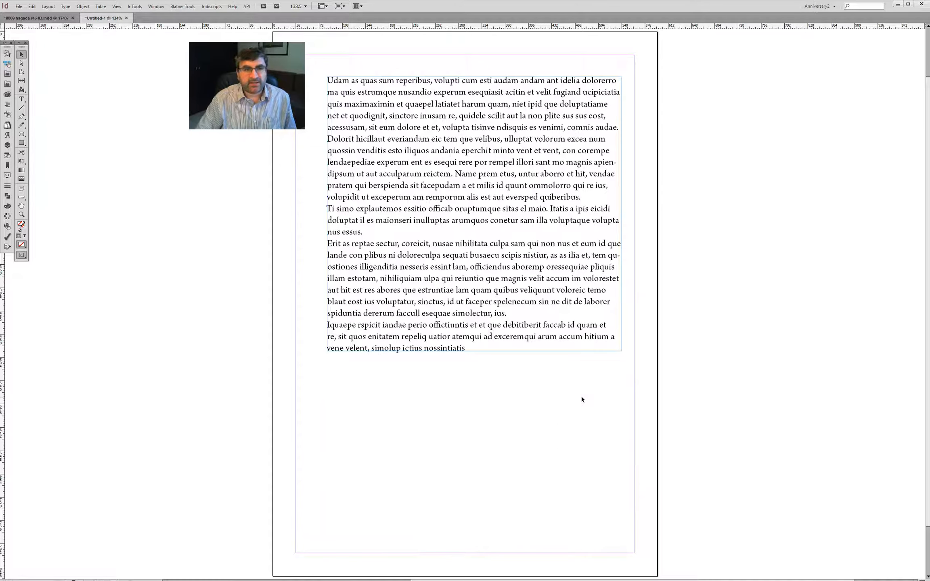
# Draw a text frame below the main text, nearly as wide, and fill it with a copy of the main text.
pyautogui.click(22, 99)
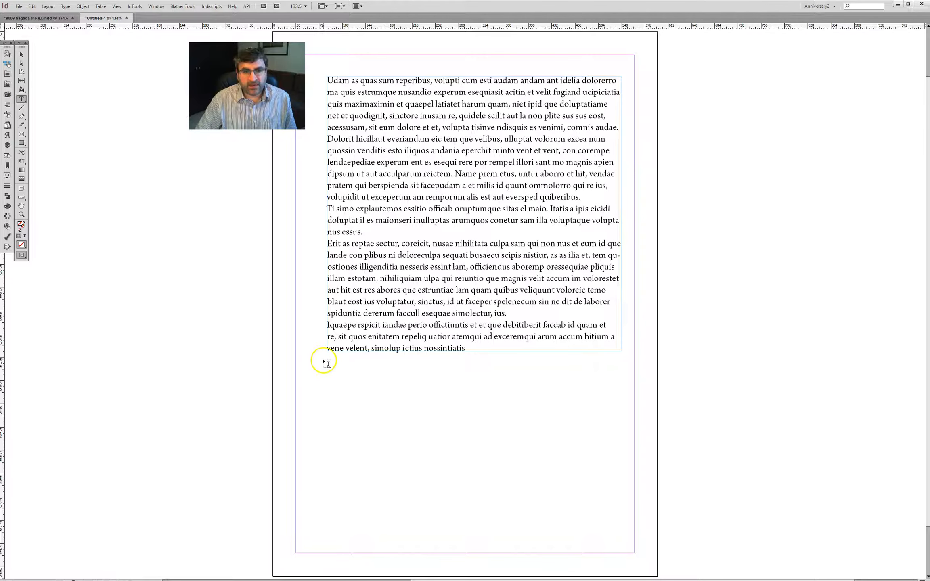
pyautogui.moveTo(327, 360); pyautogui.dragTo(618, 516)
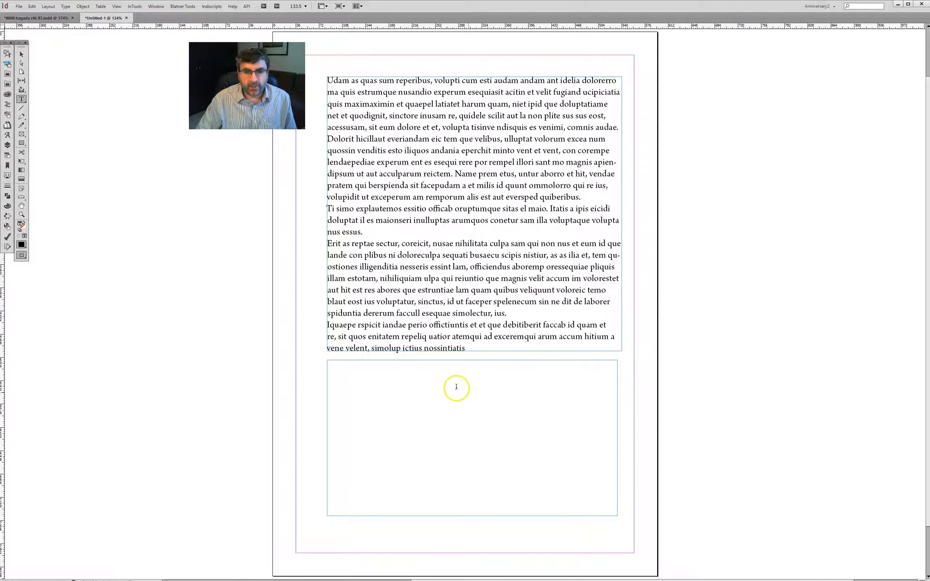
pyautogui.click(447, 312)
pyautogui.hotkey('ctrl', 'a')
pyautogui.hotkey('ctrl', 'c')
pyautogui.click(401, 393)
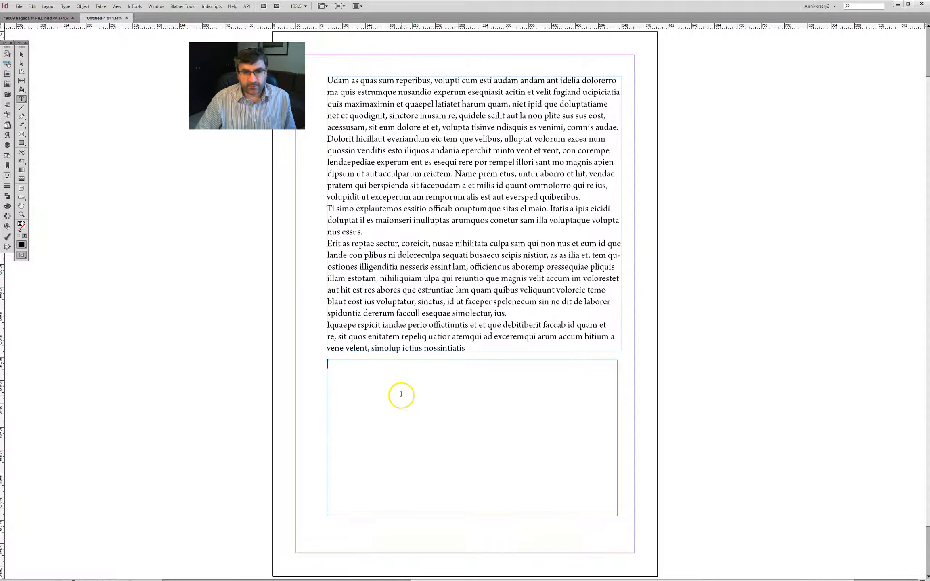
pyautogui.hotkey('ctrl', 'v')
pyautogui.press('Escape')
# Set the new frame to 2 columns and reduce the size of all its text by three increments.
pyautogui.hotkey('ctrl', 'b')
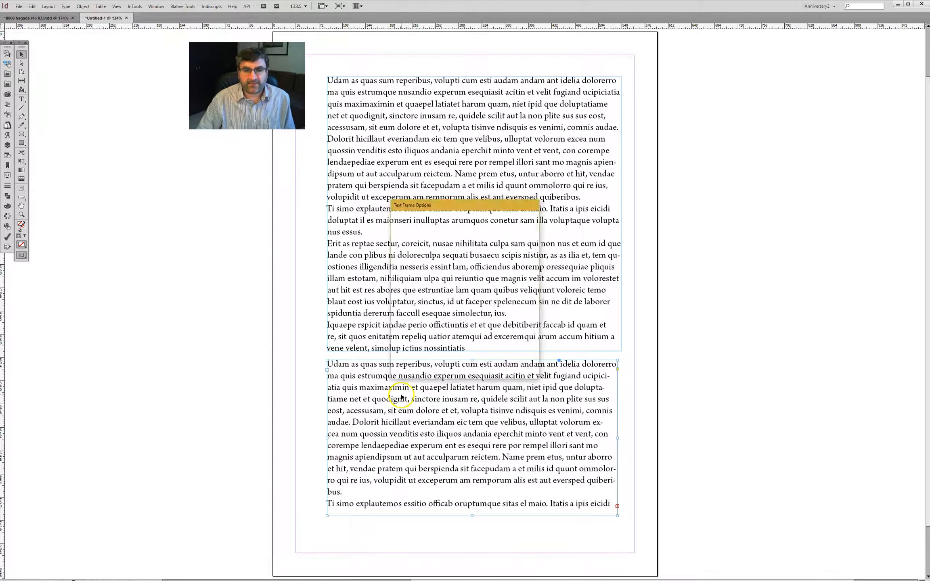
pyautogui.write('2')
pyautogui.press('Return')
pyautogui.doubleClick(401, 393)
pyautogui.hotkey('ctrl', 'a')
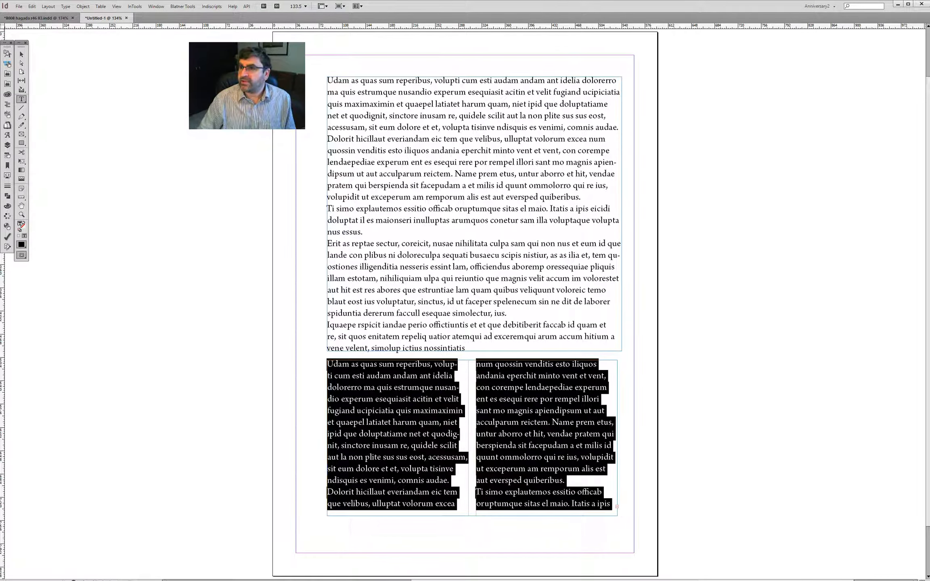
pyautogui.hotkey('ctrl', 'shift', ',')
pyautogui.hotkey('ctrl', 'shift', ',')
pyautogui.hotkey('ctrl', 'shift', ',')
# Turn on Balance Columns for the two-column frame and move the frame down to the page's bottom margin.
pyautogui.hotkey('ctrl', 'b')
pyautogui.click(429, 269)
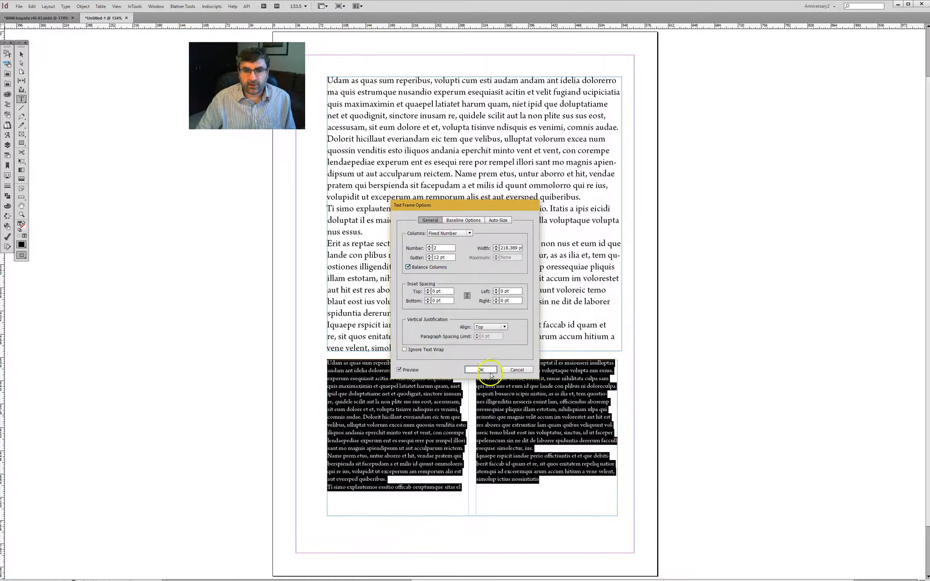
pyautogui.click(481, 370)
pyautogui.press('Escape')
pyautogui.moveTo(515, 380); pyautogui.dragTo(519, 416)
pyautogui.moveTo(276, 361); pyautogui.dragTo(759, 484)
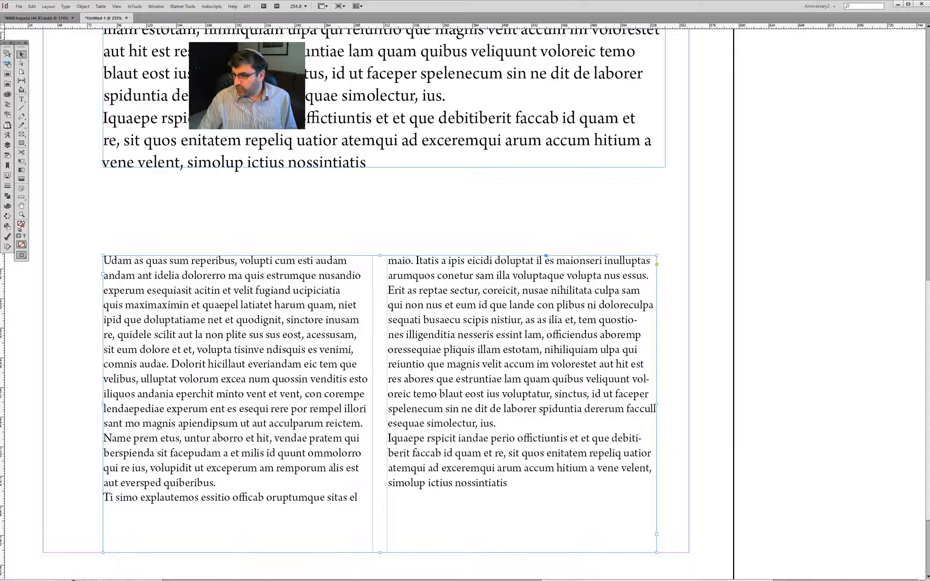
# Bring the ornamental rule from the pasteboard to above the two-column frame, aligned with the frame's left edge.
pyautogui.moveTo(928, 480); pyautogui.dragTo(332, 230)
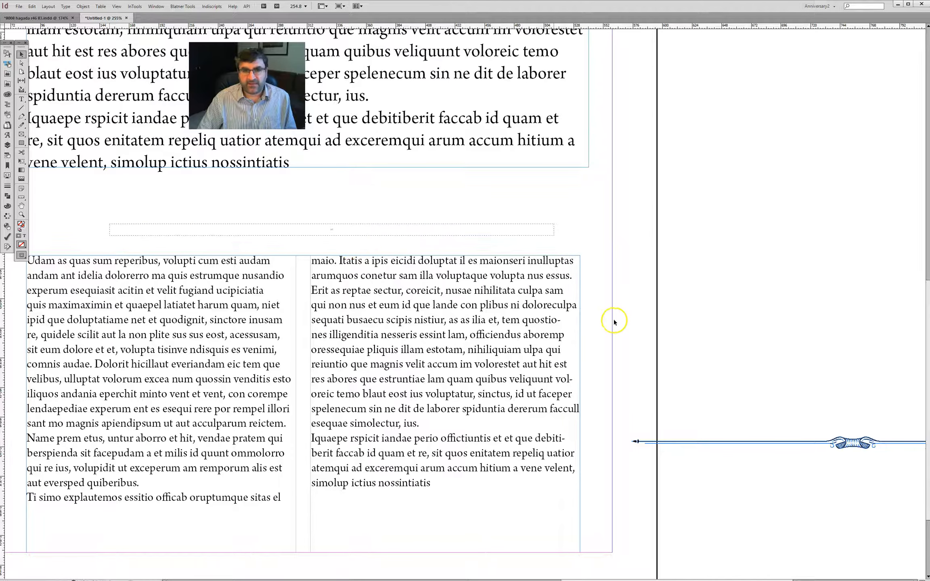
pyautogui.moveTo(358, 287); pyautogui.dragTo(547, 291)
pyautogui.click(400, 311)
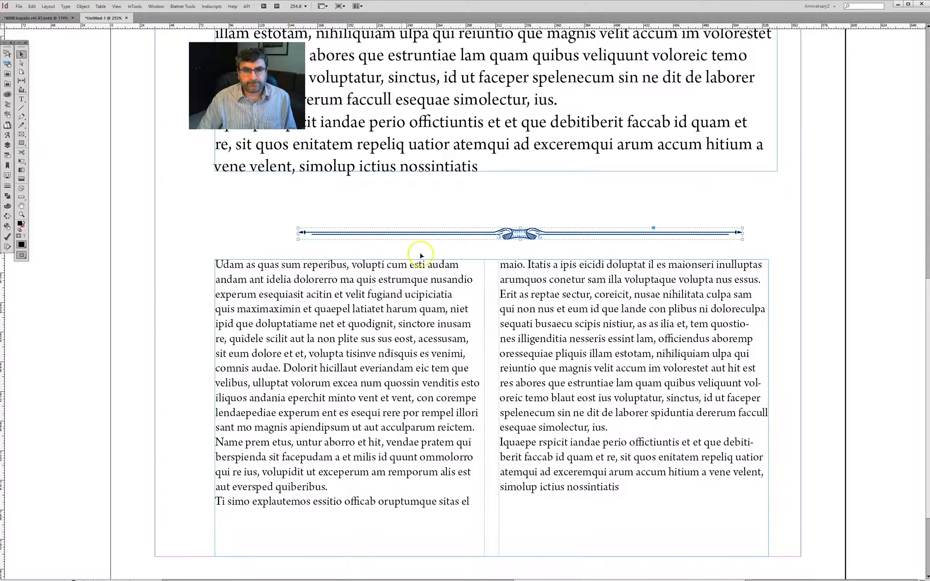
pyautogui.moveTo(391, 235); pyautogui.dragTo(306, 229)
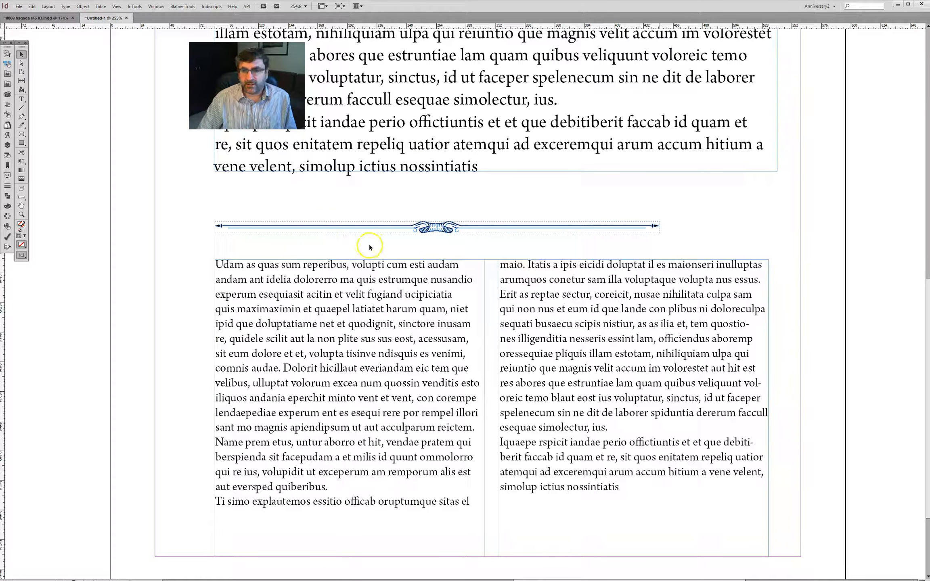
# Narrow the two-column frame to the ornament's width and move the ornament down closer to the frame.
pyautogui.click(768, 410)
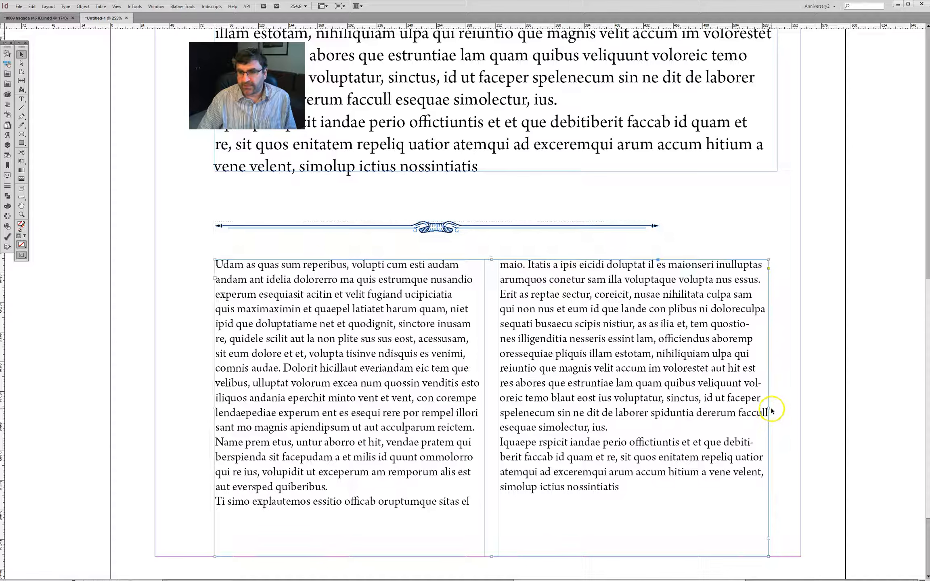
pyautogui.moveTo(764, 408); pyautogui.dragTo(658, 387)
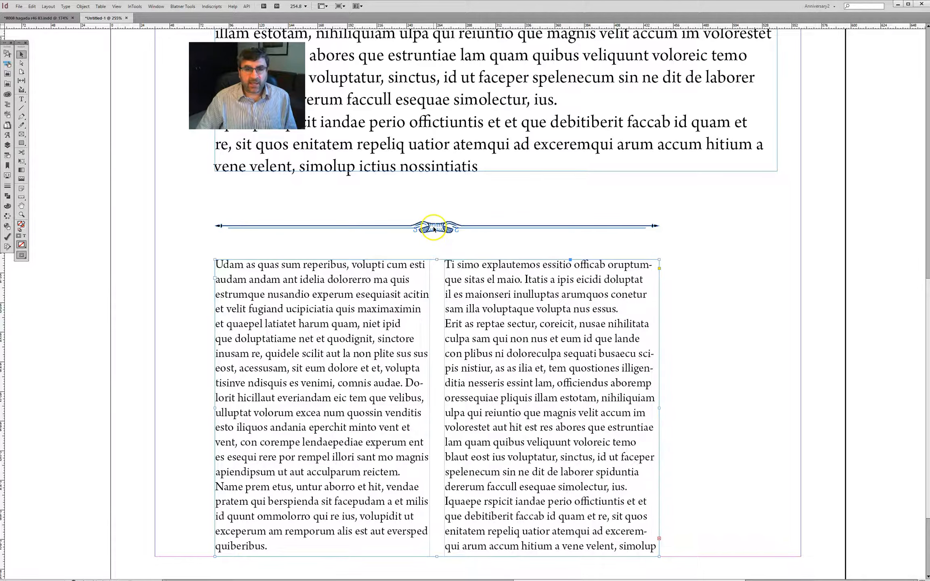
pyautogui.moveTo(430, 231); pyautogui.dragTo(434, 247)
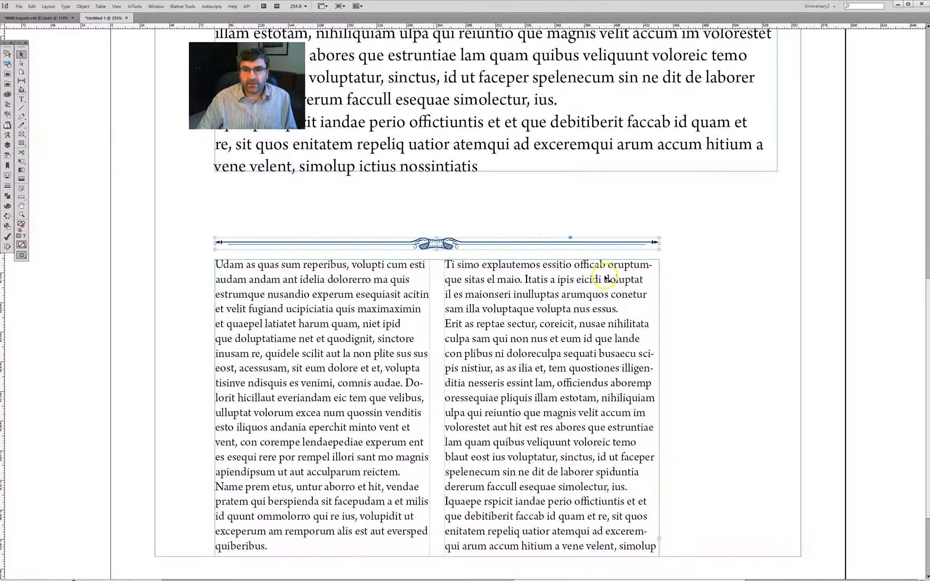
# Move the ornament and the two-column frame up together to just below the main text frame.
pyautogui.click(438, 244)
pyautogui.click(751, 296)
pyautogui.click(431, 246)
pyautogui.click(431, 247)
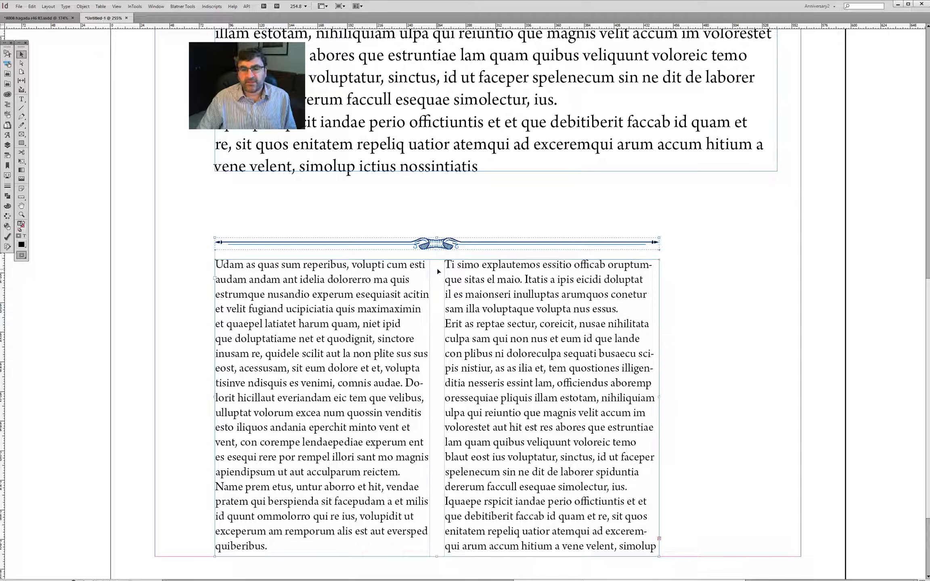
pyautogui.keyDown('shift'); pyautogui.click(439, 271); pyautogui.keyUp('shift')
pyautogui.moveTo(441, 268); pyautogui.dragTo(475, 247)
pyautogui.moveTo(531, 295); pyautogui.dragTo(496, 274)
pyautogui.click(696, 331)
pyautogui.click(533, 327)
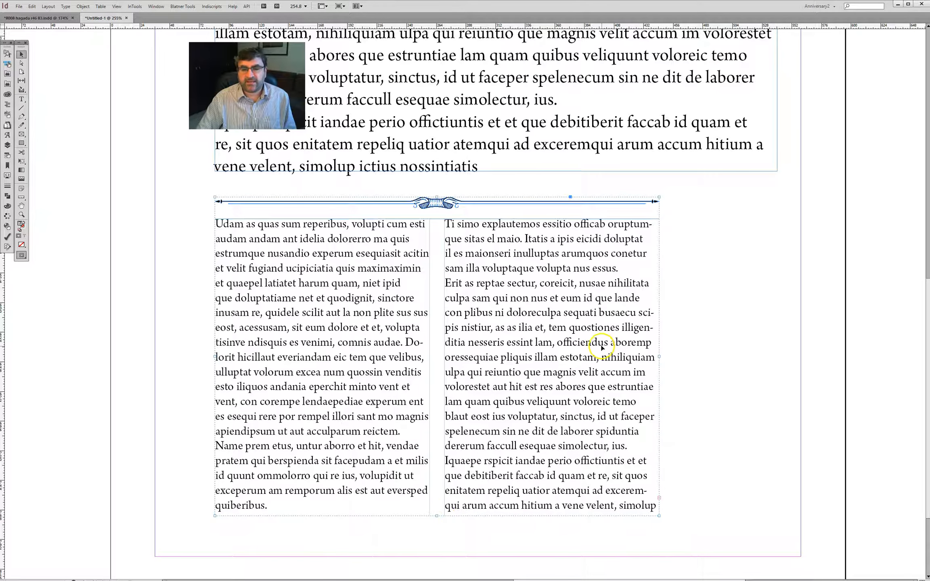
pyautogui.click(682, 329)
# Move the two-column frame down away from the ornament and shorten it to seven lines per column.
pyautogui.click(442, 198)
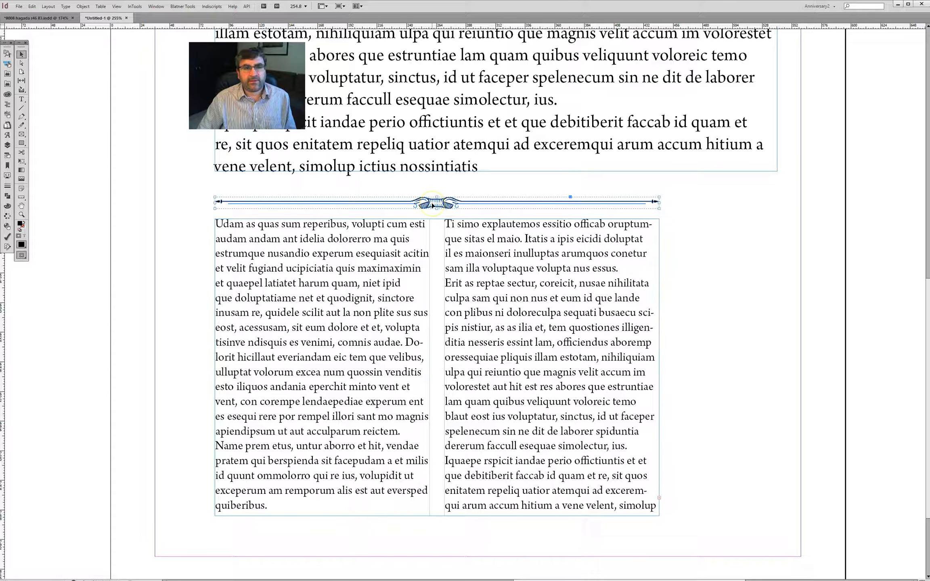
pyautogui.moveTo(437, 269); pyautogui.dragTo(438, 299)
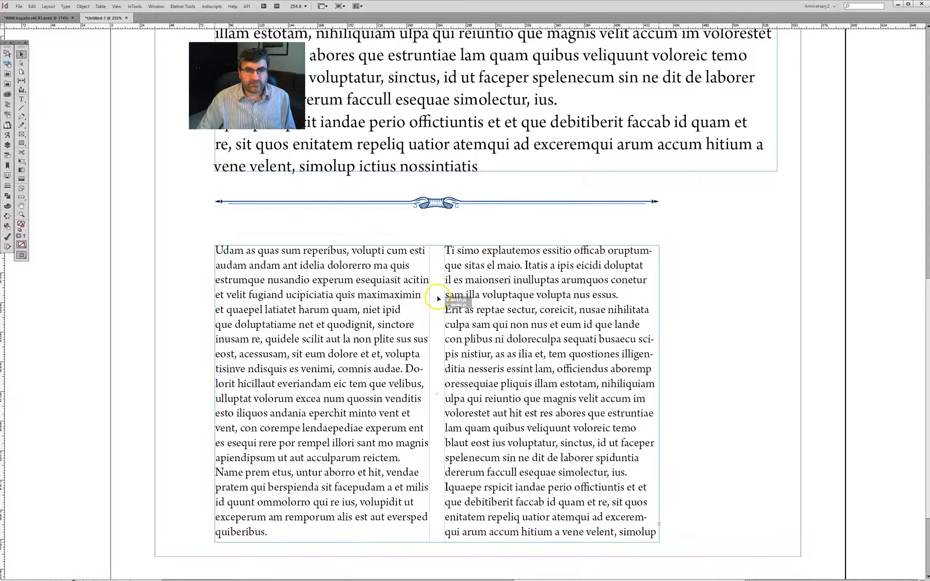
pyautogui.click(432, 203)
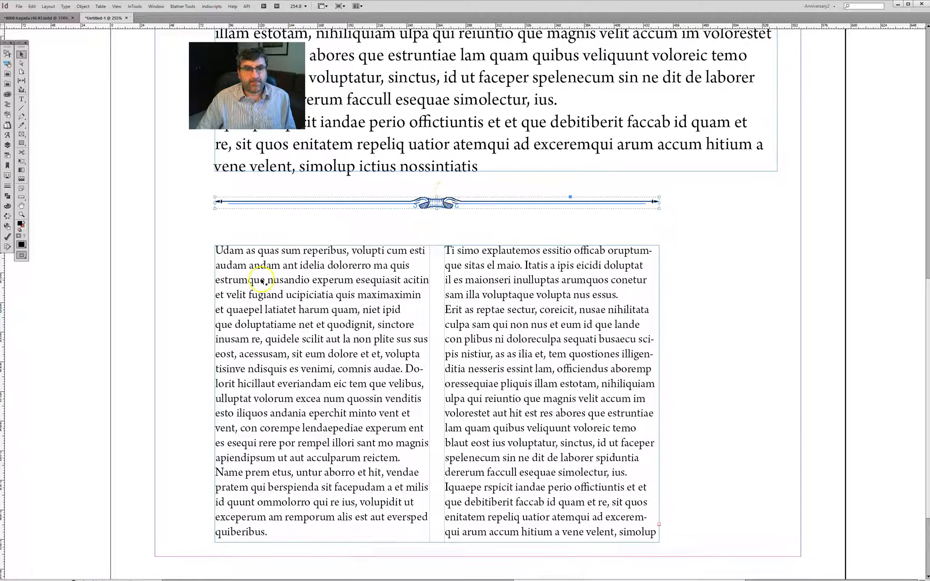
pyautogui.click(251, 264)
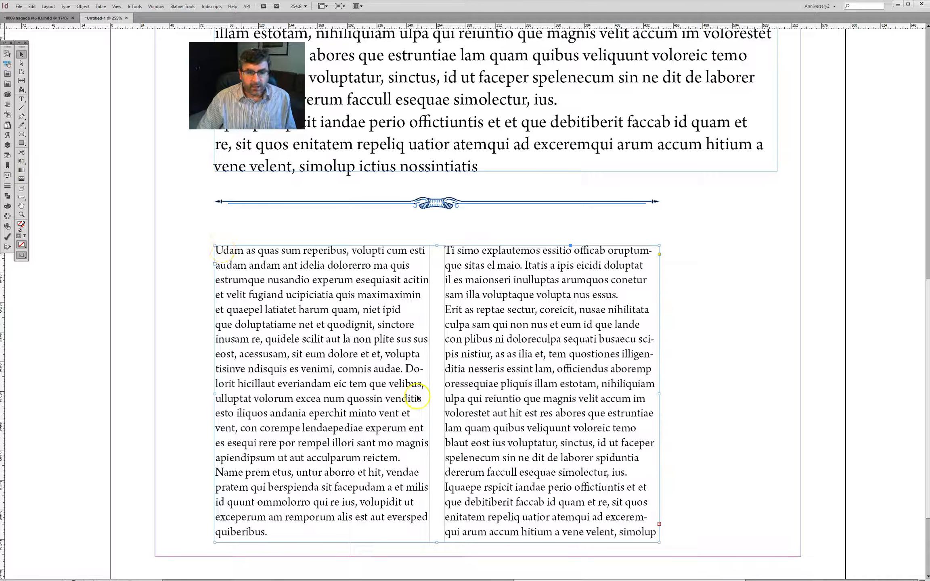
pyautogui.moveTo(437, 542); pyautogui.dragTo(437, 354)
# Add type on a path along the top edge of the two-column frame with the text "hello".
pyautogui.moveTo(122, 187); pyautogui.dragTo(792, 396)
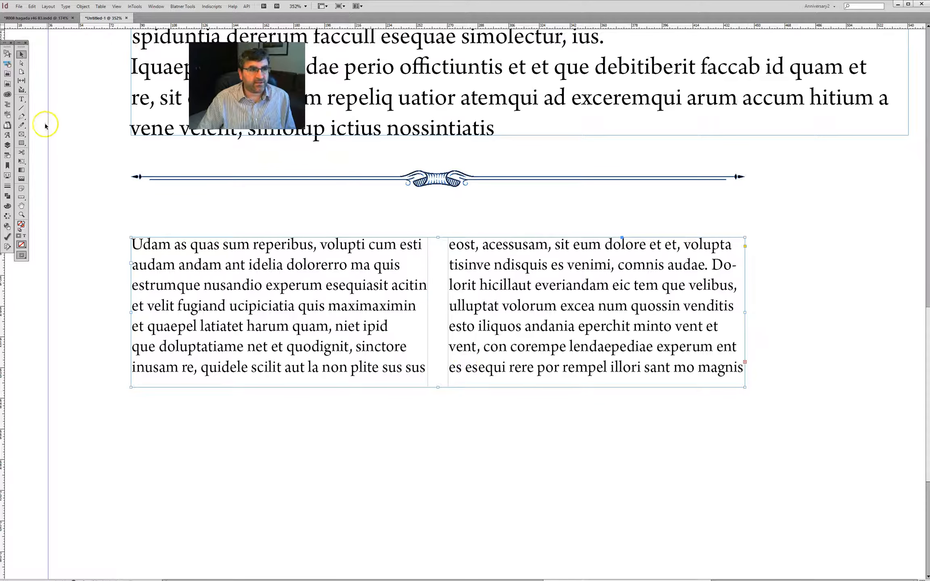
pyautogui.moveTo(22, 103); pyautogui.dragTo(42, 122)
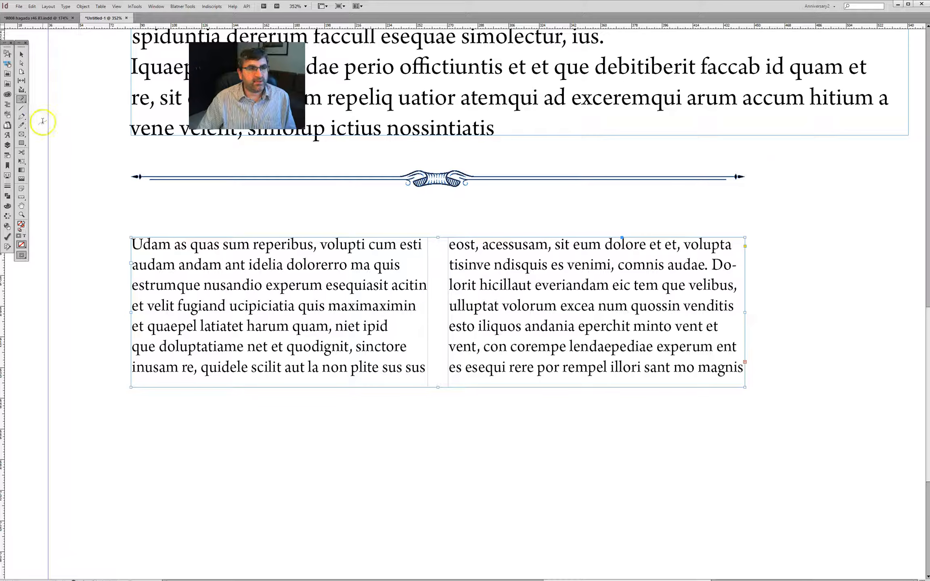
pyautogui.click(137, 237)
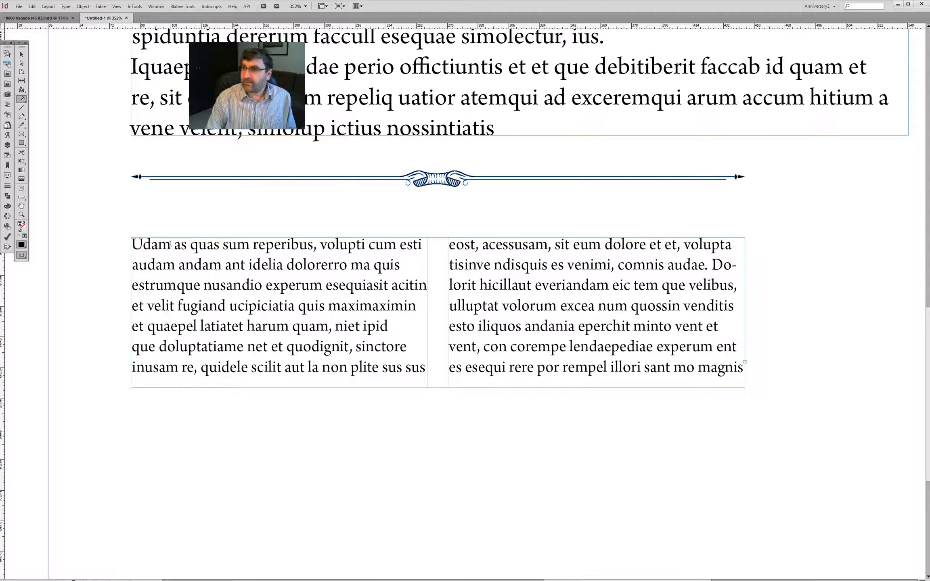
pyautogui.write('hello')
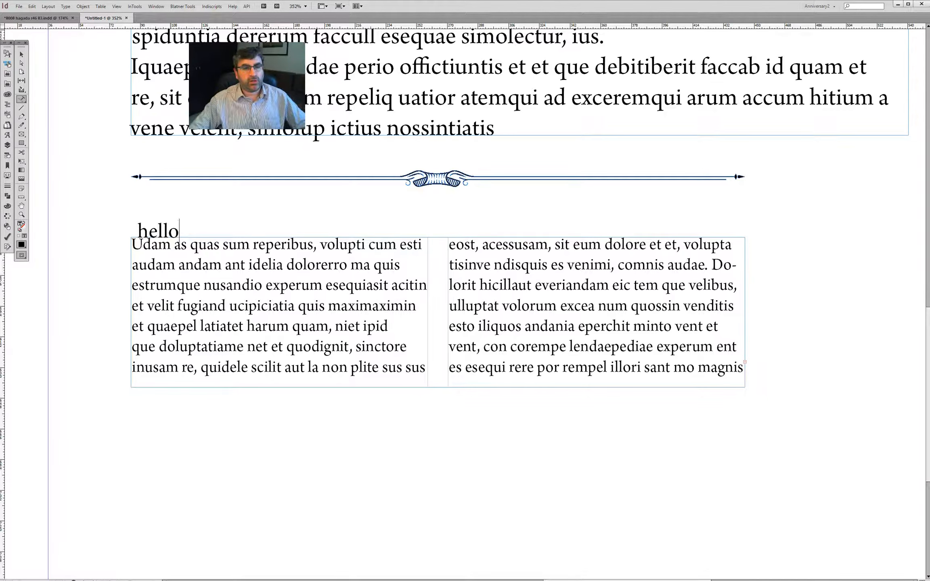
# Try centre alignment on all of the path text and return it to left alignment.
pyautogui.hotkey('ctrl', 'a')
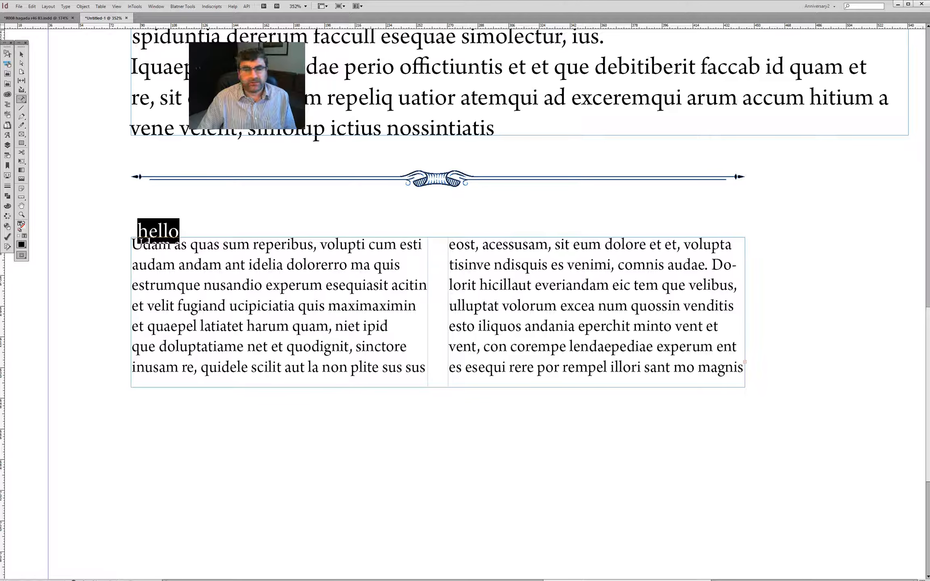
pyautogui.hotkey('ctrl', 'shift', 'c')
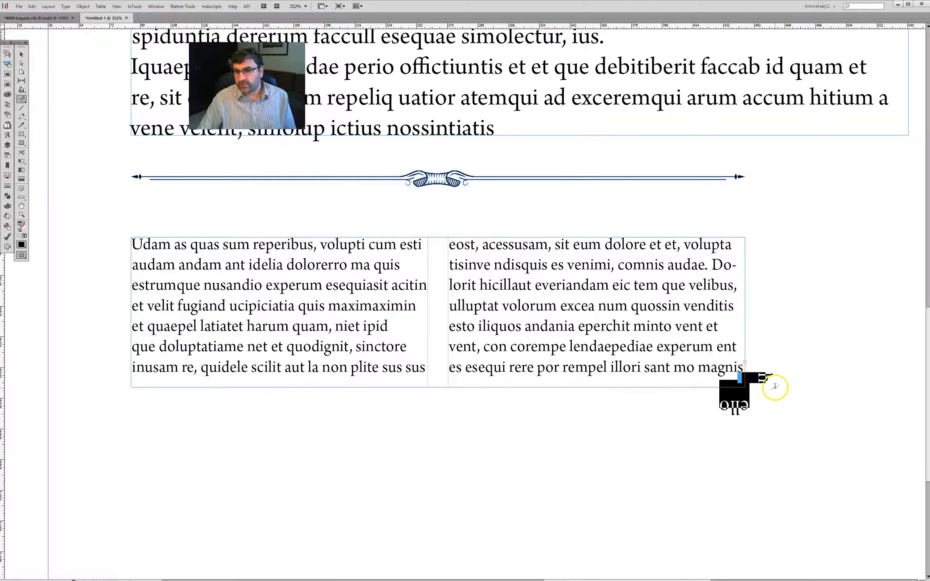
pyautogui.hotkey('ctrl', 'shift', 'l')
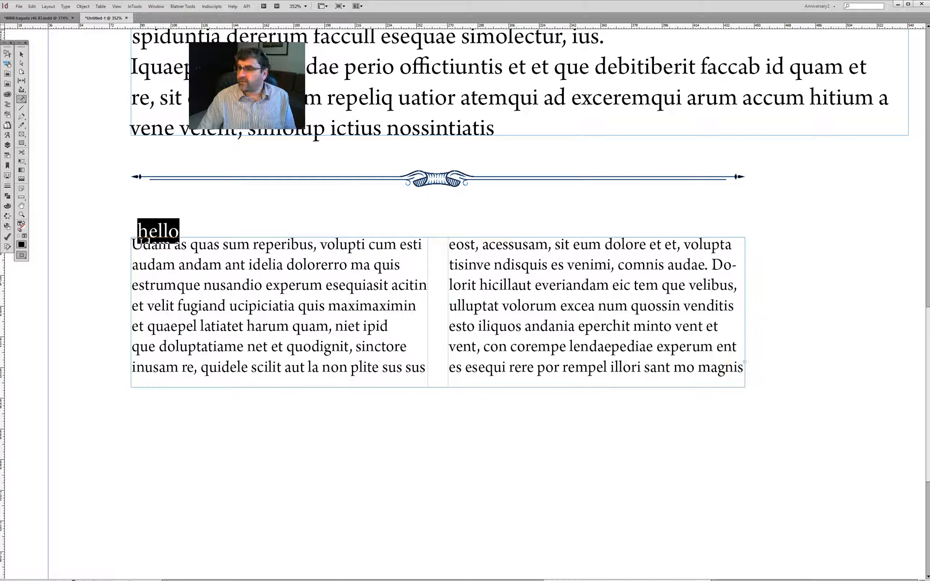
# Create a paragraph style named "rule on box" for the path text with the font family Minion Pro.
pyautogui.hotkey('ctrl', 'F11')
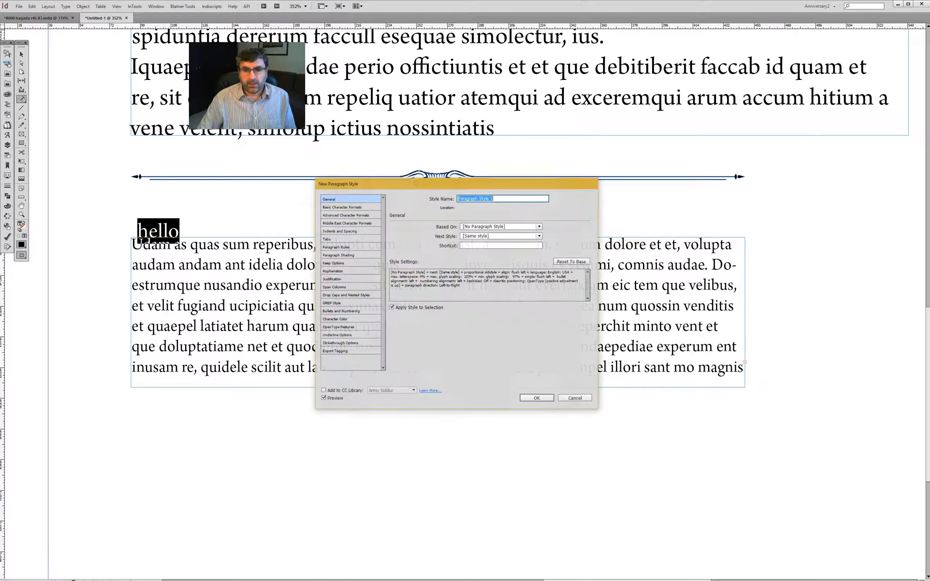
pyautogui.write('rule on box')
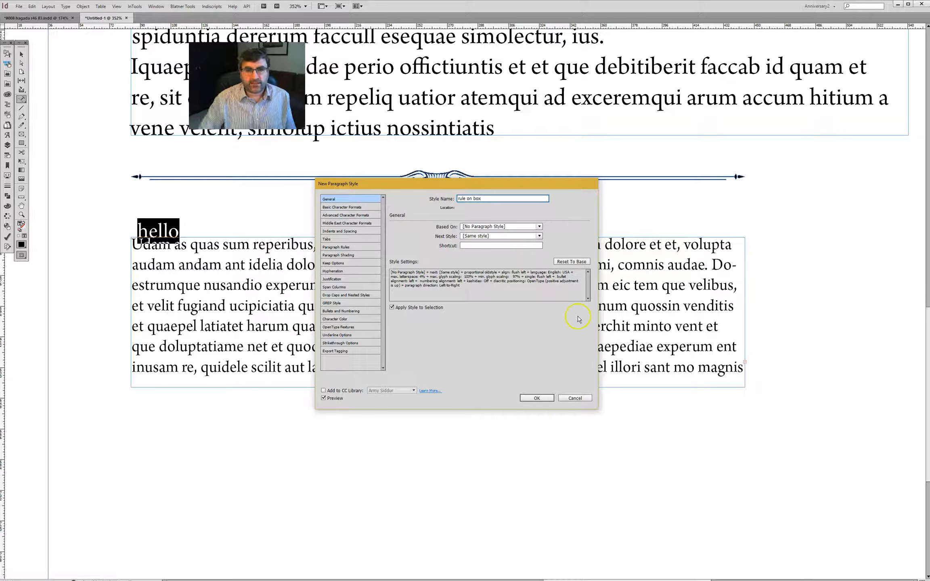
pyautogui.click(350, 208)
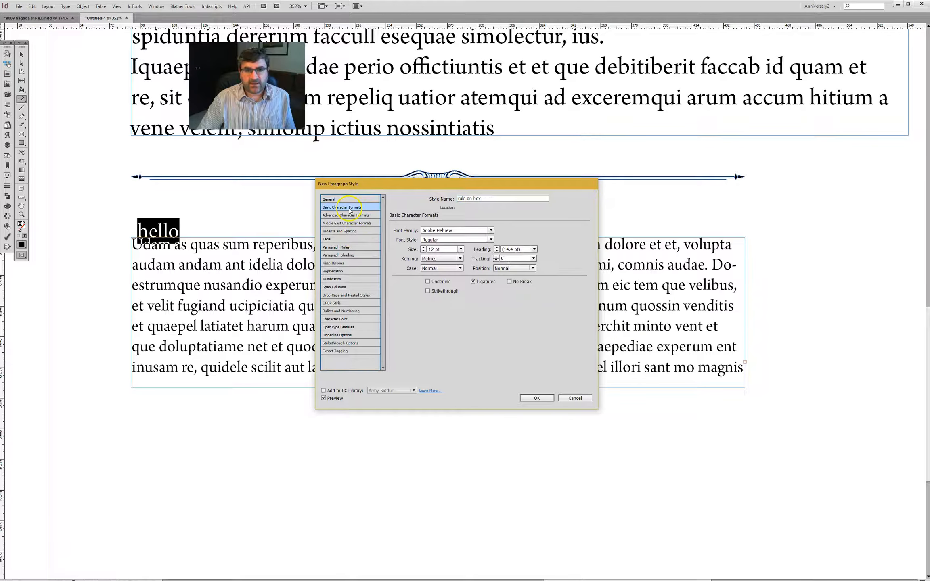
pyautogui.click(454, 230)
pyautogui.press('Tab')
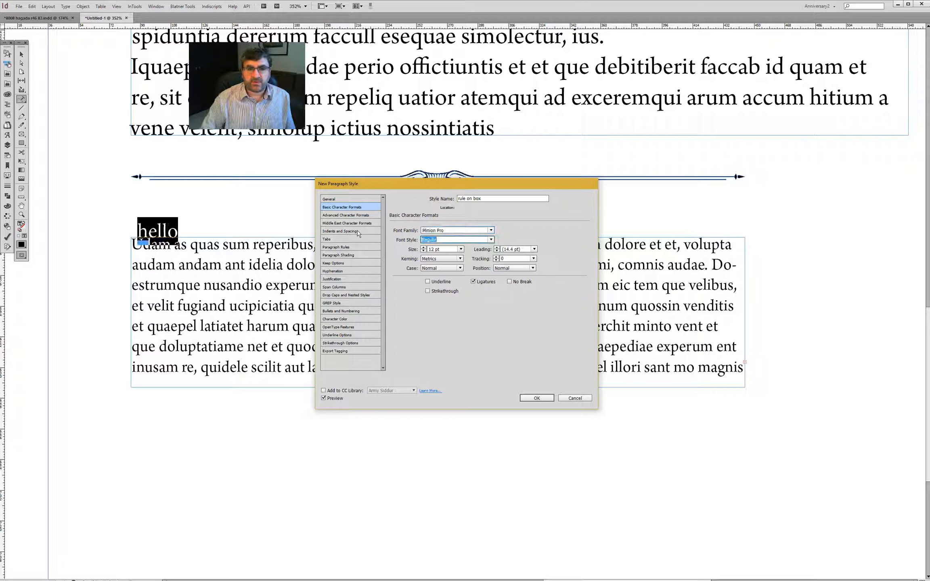
# Review the new style's settings from advanced character formats through justification and save the style.
pyautogui.click(332, 216)
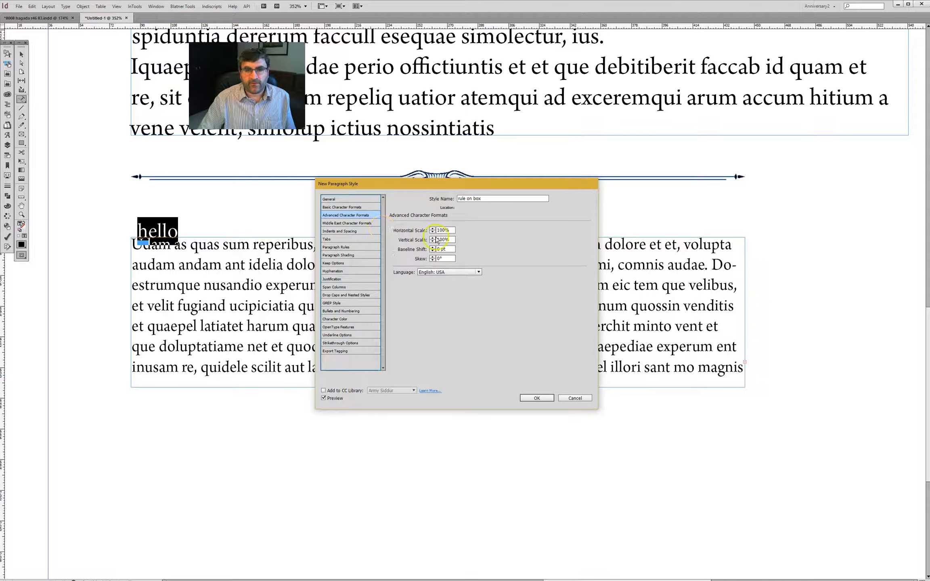
pyautogui.click(337, 224)
pyautogui.click(343, 231)
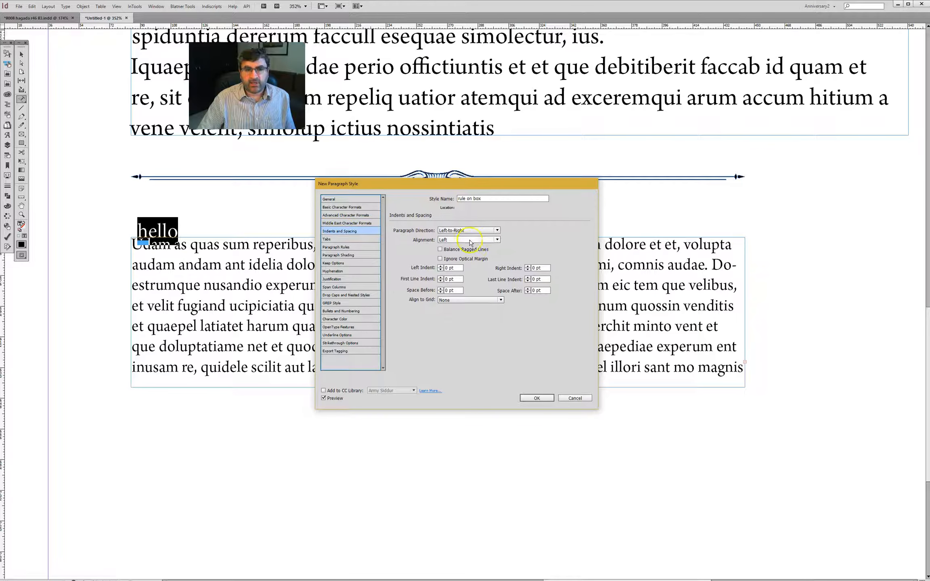
pyautogui.click(336, 247)
pyautogui.click(338, 255)
pyautogui.click(339, 263)
pyautogui.click(335, 271)
pyautogui.click(339, 279)
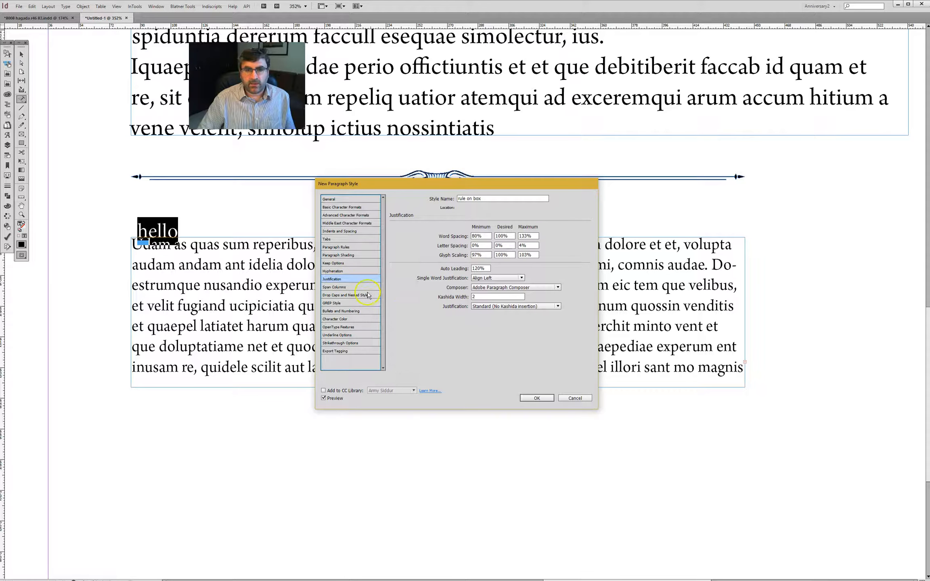
pyautogui.click(534, 396)
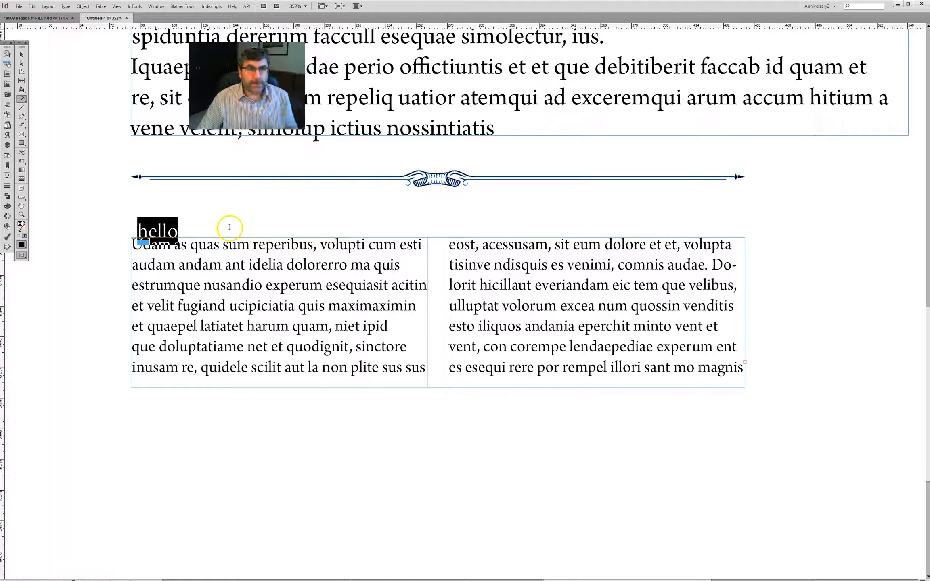
# Select the "hello" path text and pull its start and end brackets apart near the frame's top-left corner.
pyautogui.click(188, 226)
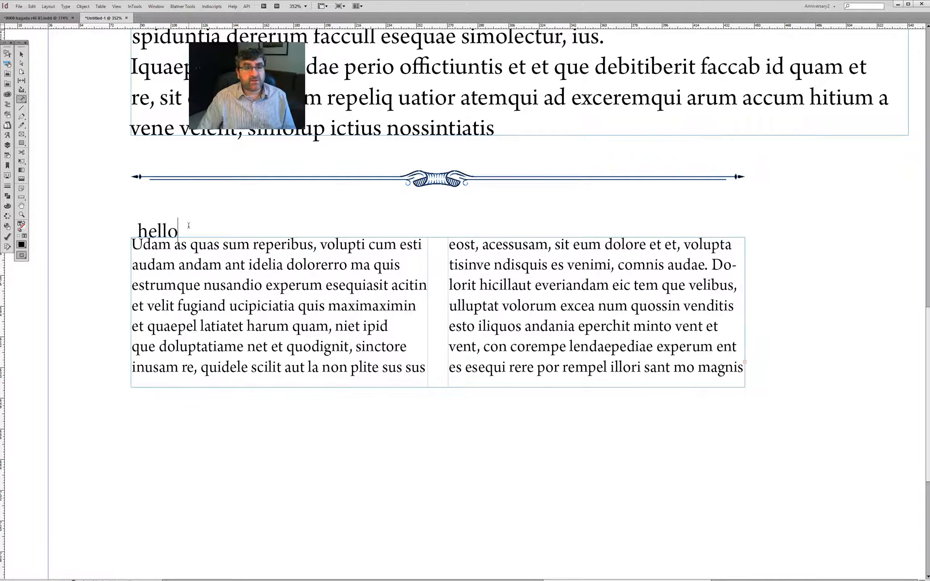
pyautogui.click(170, 228)
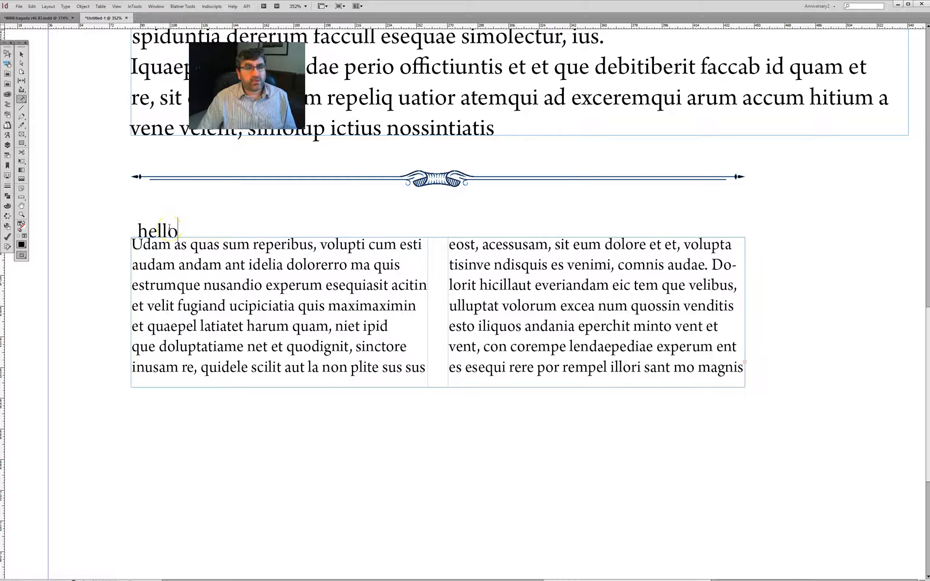
pyautogui.click(22, 54)
pyautogui.click(135, 227)
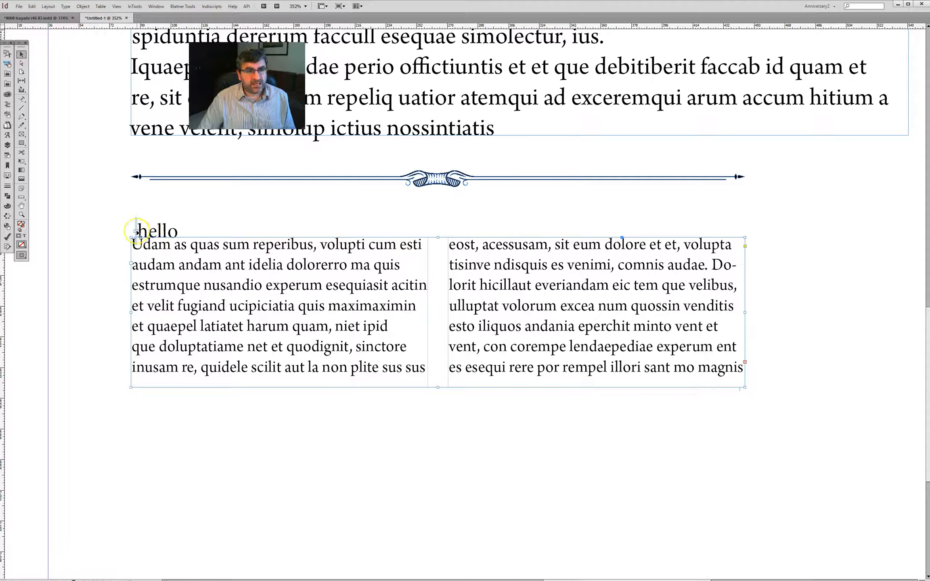
pyautogui.moveTo(95, 197); pyautogui.dragTo(276, 307)
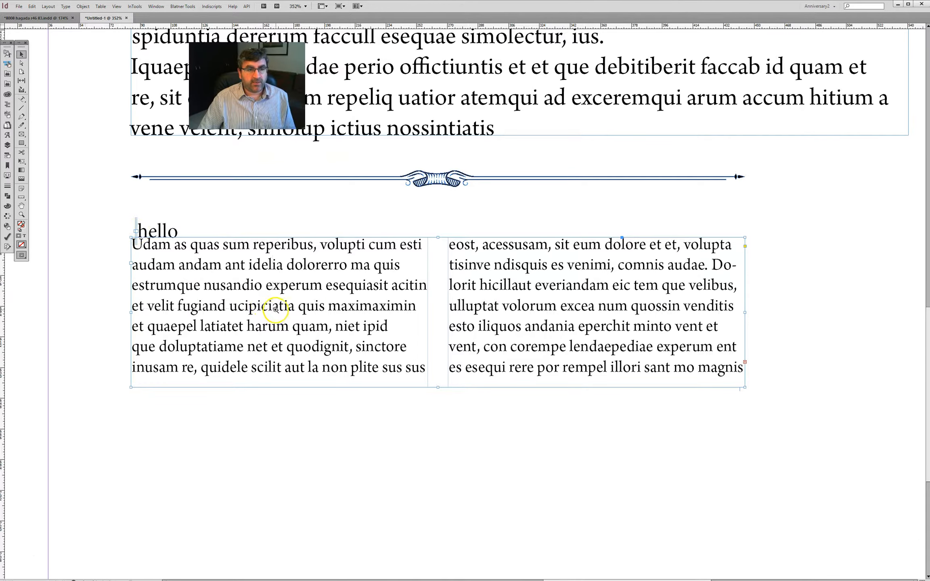
pyautogui.moveTo(254, 218); pyautogui.dragTo(301, 218)
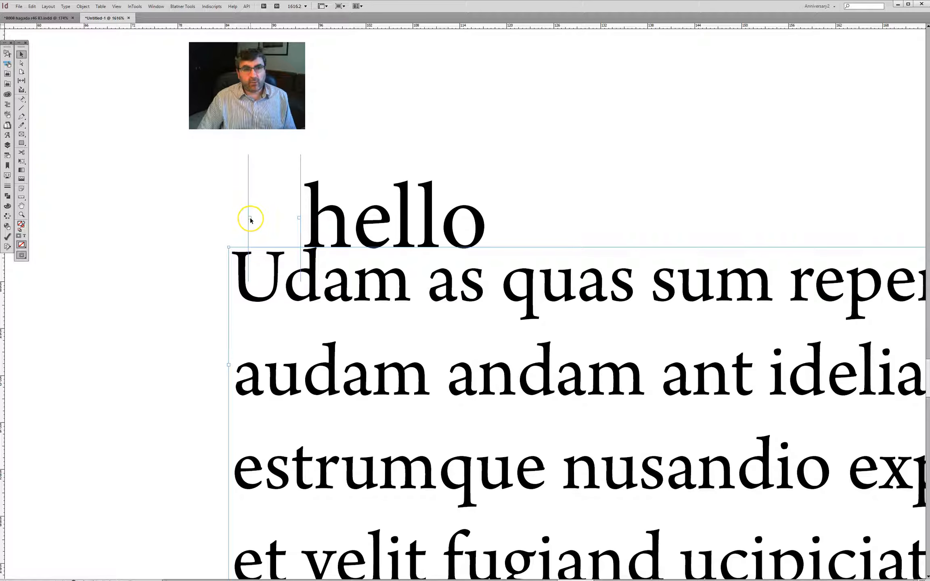
# Extend the path text's range across the frame's whole top edge, starting at the left corner and ending at the right corner.
pyautogui.hotkey('ctrl', '-')
pyautogui.hotkey('ctrl', '-')
pyautogui.hotkey('ctrl', '-')
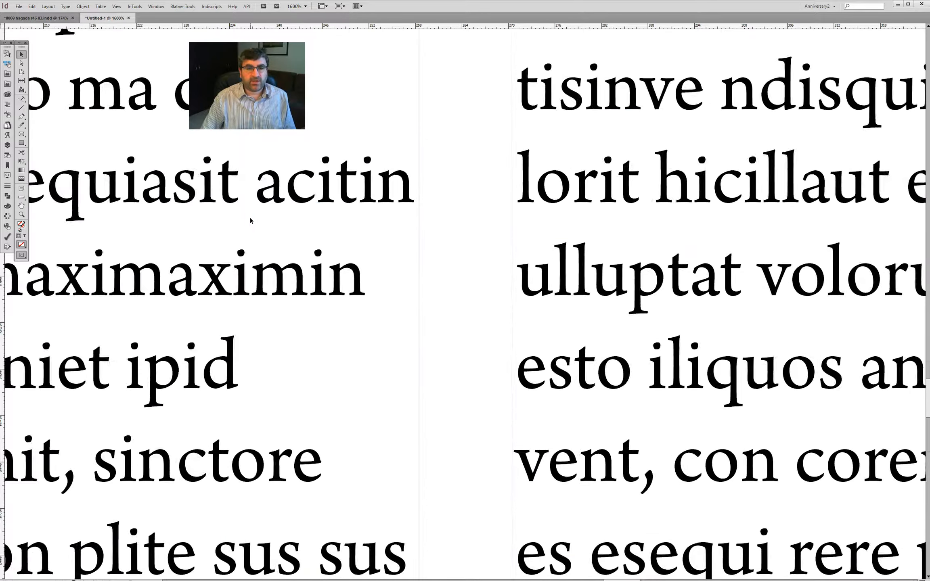
pyautogui.hotkey('ctrl', '-')
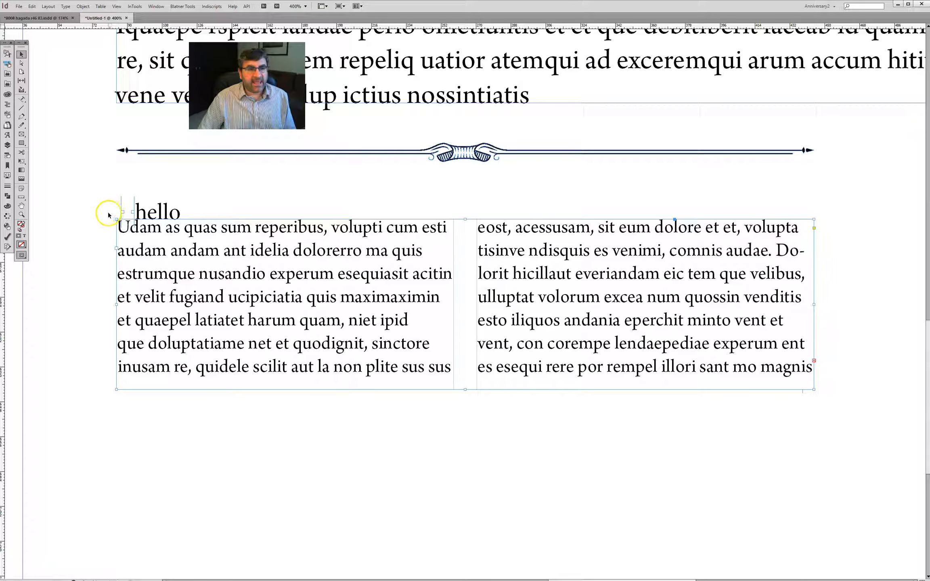
pyautogui.click(127, 212)
pyautogui.press('Escape')
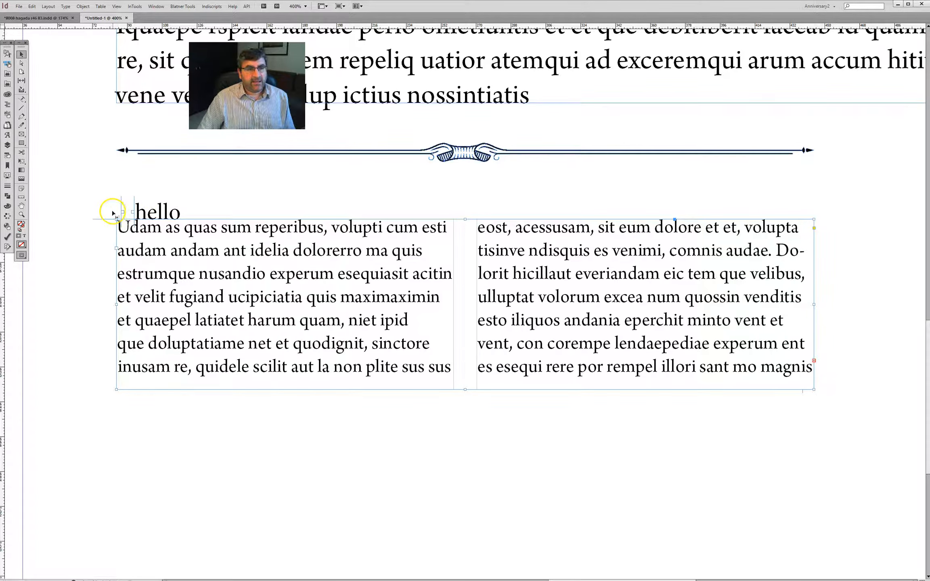
pyautogui.moveTo(103, 218); pyautogui.dragTo(816, 220)
pyautogui.moveTo(84, 185); pyautogui.dragTo(267, 292)
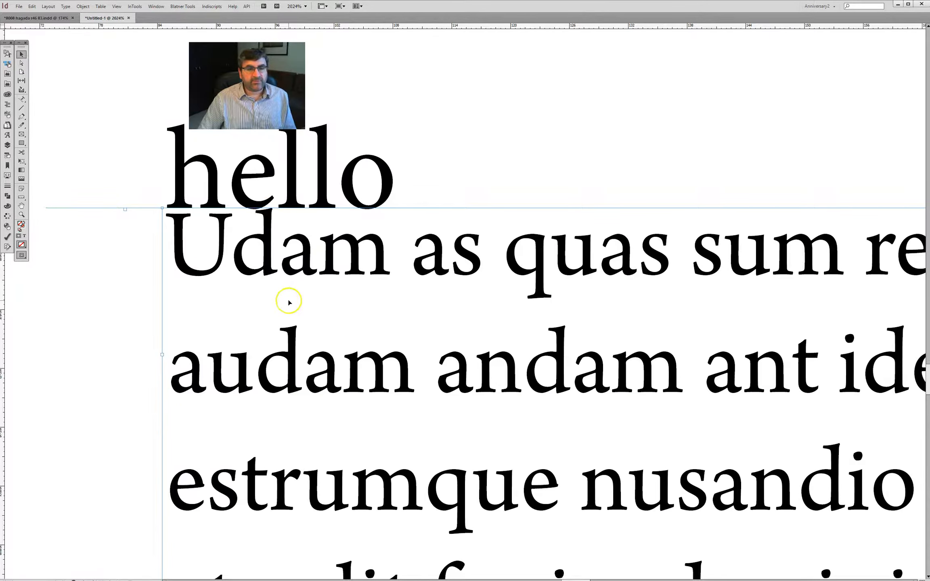
pyautogui.hotkey('ctrl', '0')
pyautogui.moveTo(307, 355); pyautogui.dragTo(648, 464)
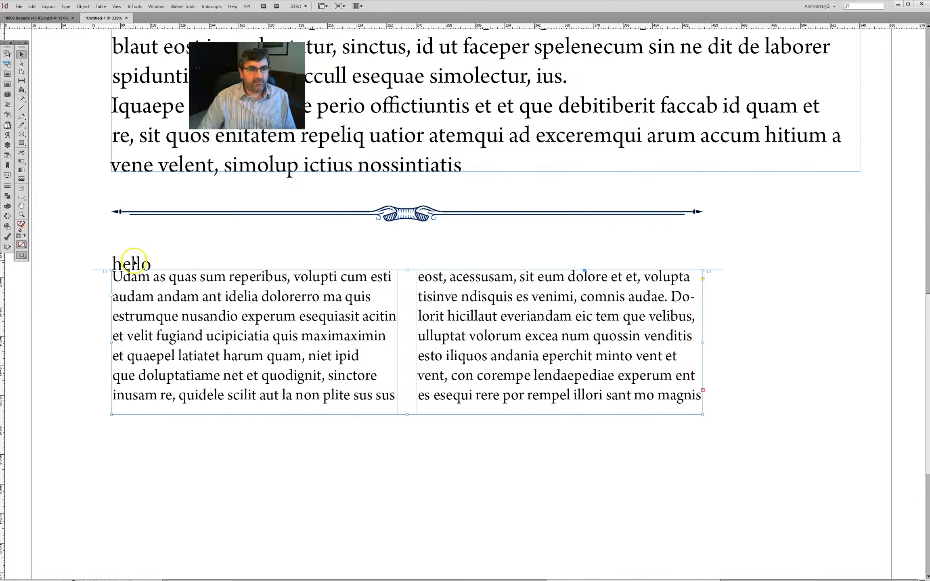
# Delete the word "hello" from the path and check which paragraph style the empty path uses.
pyautogui.doubleClick(162, 266)
pyautogui.press('BackSpace')
pyautogui.press('BackSpace')
pyautogui.press('BackSpace')
pyautogui.press('BackSpace')
pyautogui.press('BackSpace')
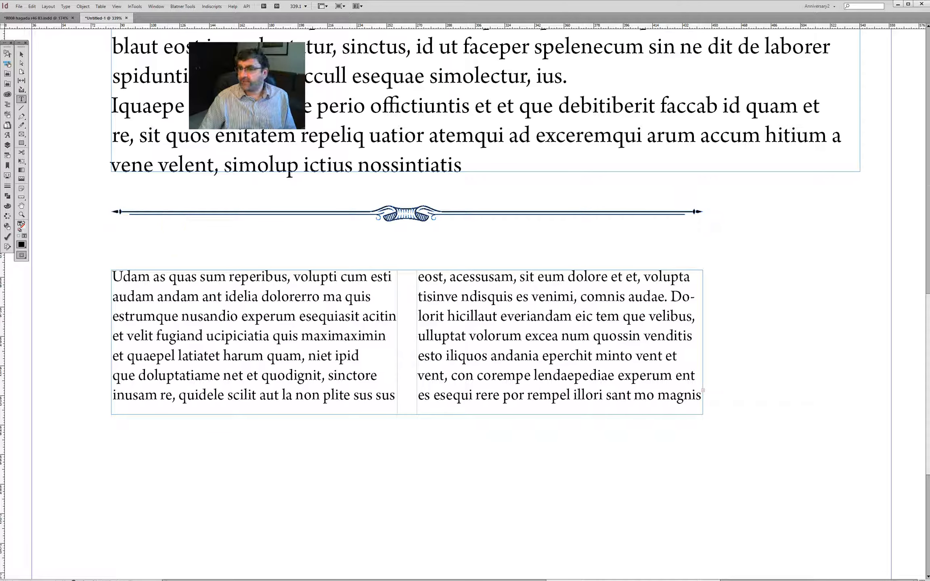
pyautogui.press('F11')
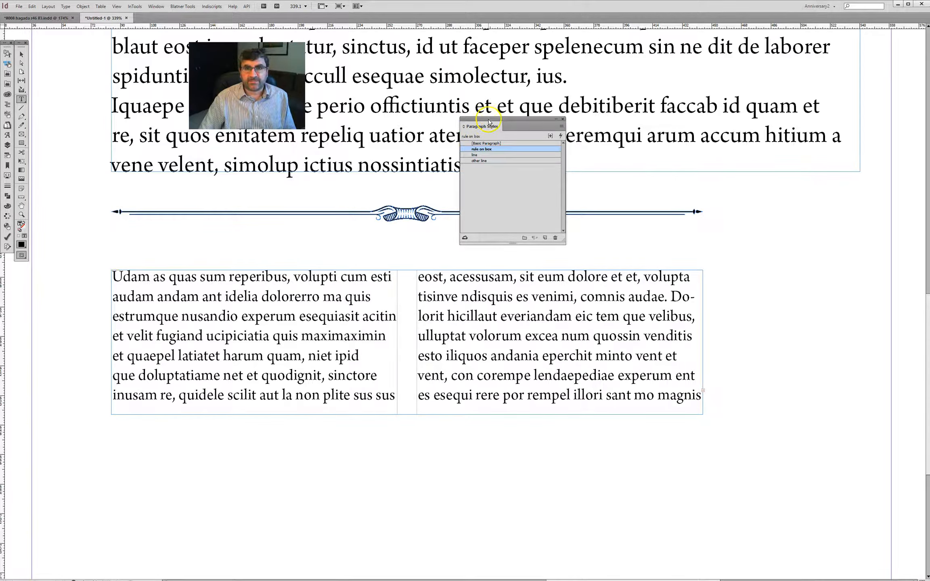
pyautogui.press('F11')
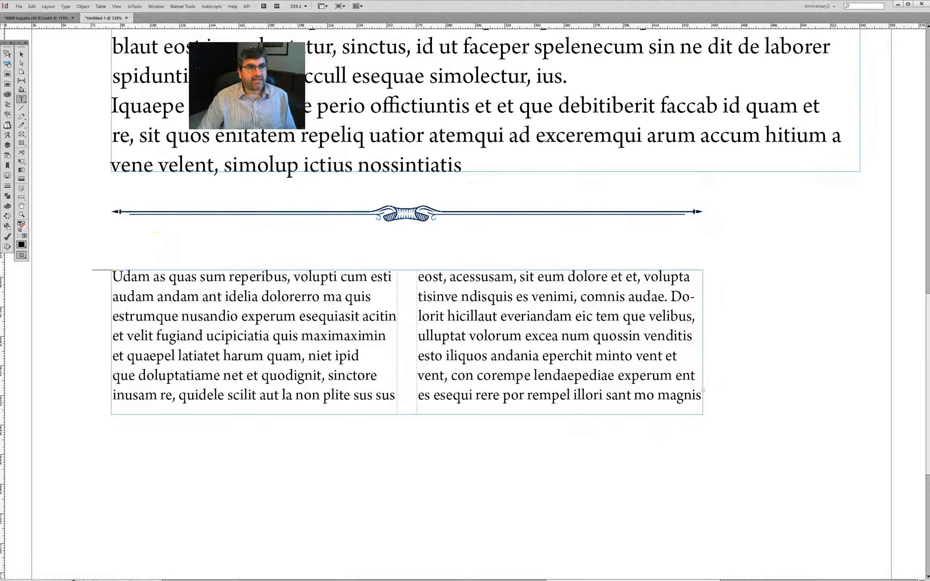
# Cut the ornamental rule and paste it into the empty text path on the two-column frame's top edge.
pyautogui.click(21, 54)
pyautogui.click(423, 213)
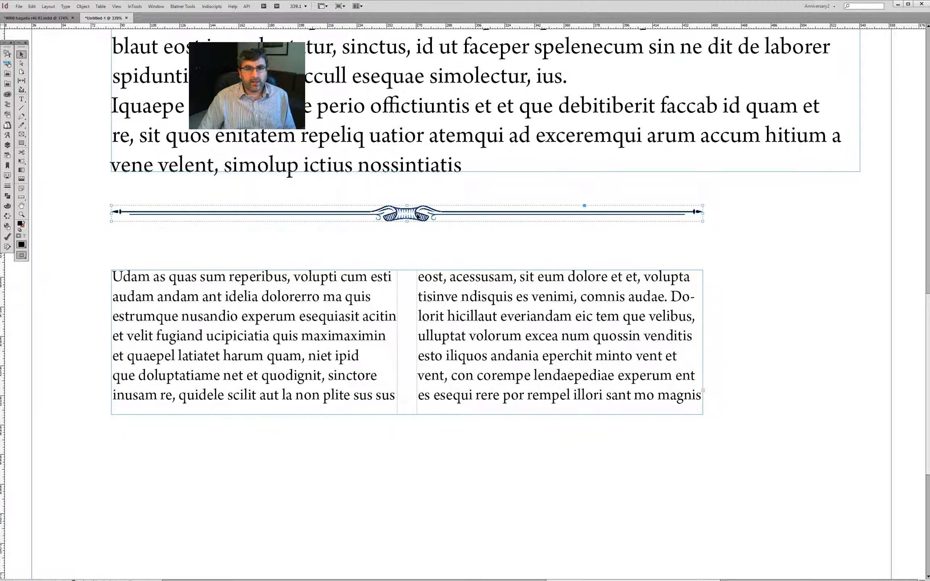
pyautogui.press('Delete')
pyautogui.press('t')
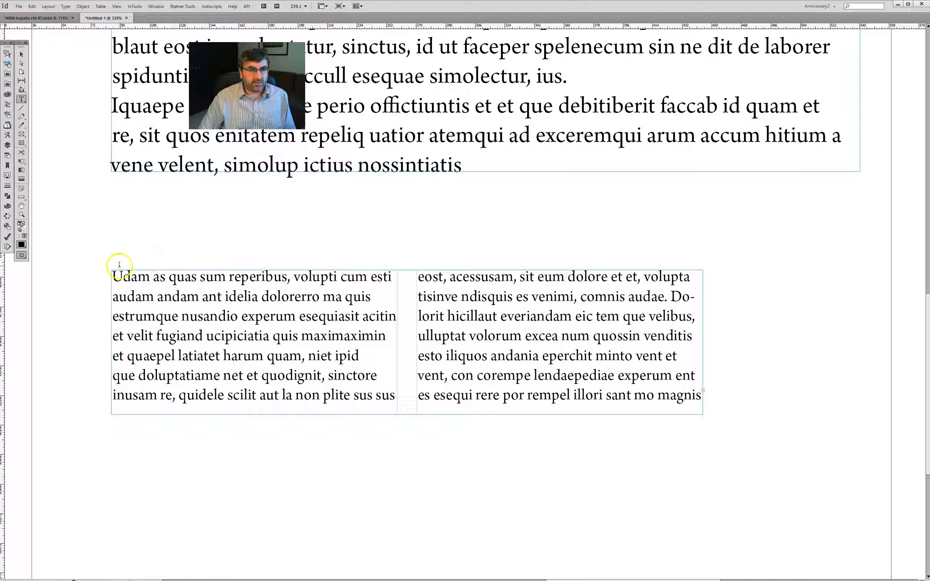
pyautogui.hotkey('ctrl', 'v')
# Move the two-column frame with its attached ornament slightly up and to the right, and deselect it.
pyautogui.press('Escape')
pyautogui.moveTo(316, 318); pyautogui.dragTo(346, 289)
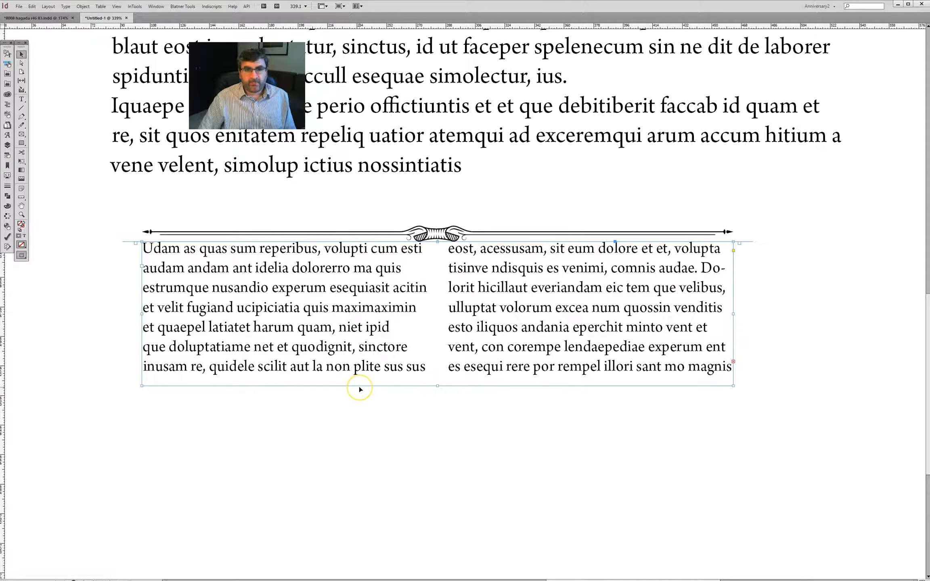
pyautogui.click(400, 408)
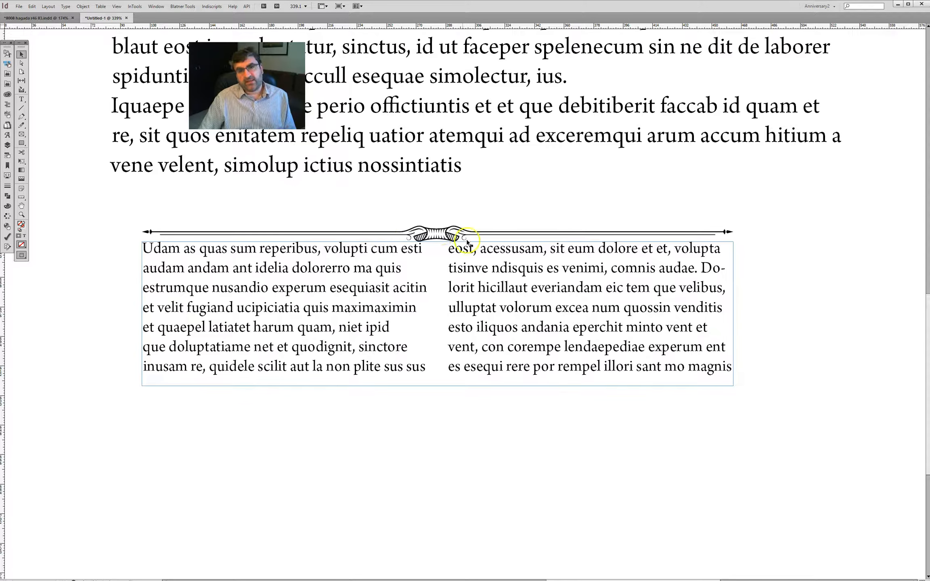
# Open the "rule on box" paragraph style for the ornamental rule and look through its character and spacing settings.
pyautogui.click(435, 234)
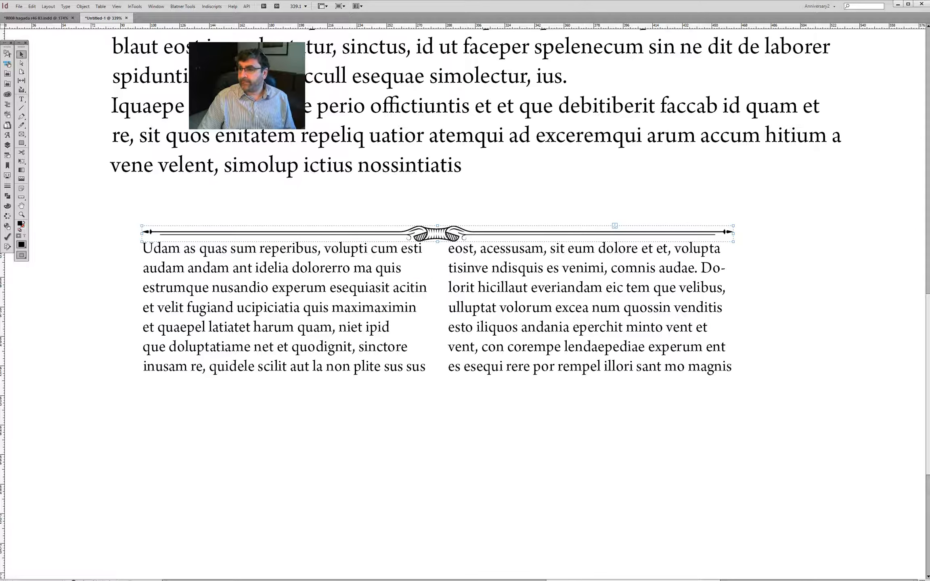
pyautogui.moveTo(444, 185); pyautogui.dragTo(419, 322)
pyautogui.click(312, 352)
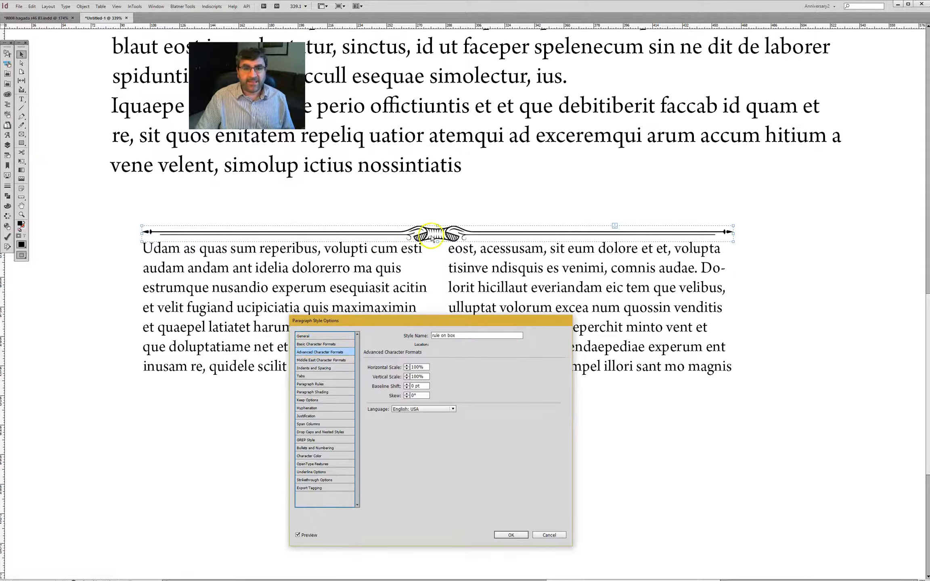
pyautogui.click(312, 344)
pyautogui.click(314, 360)
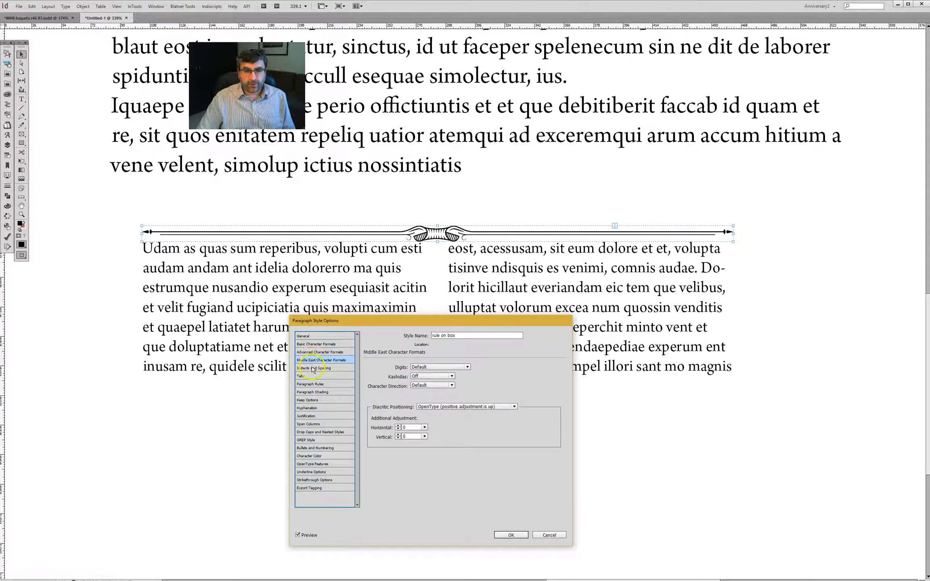
pyautogui.click(313, 368)
pyautogui.click(316, 352)
pyautogui.click(306, 336)
pyautogui.click(307, 345)
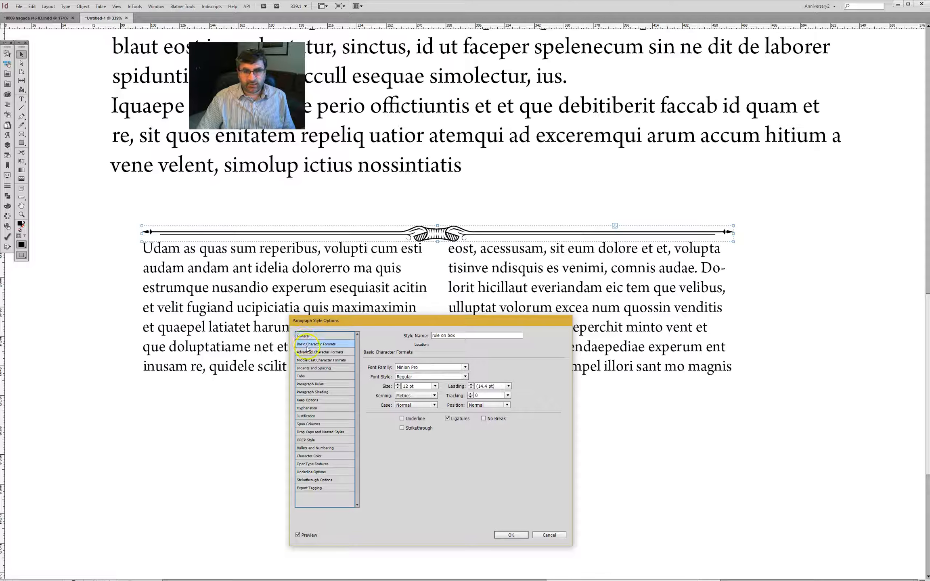
# Raise the baseline shift of the "rule on box" style by six increments, apply it, and deselect the ornament.
pyautogui.click(308, 352)
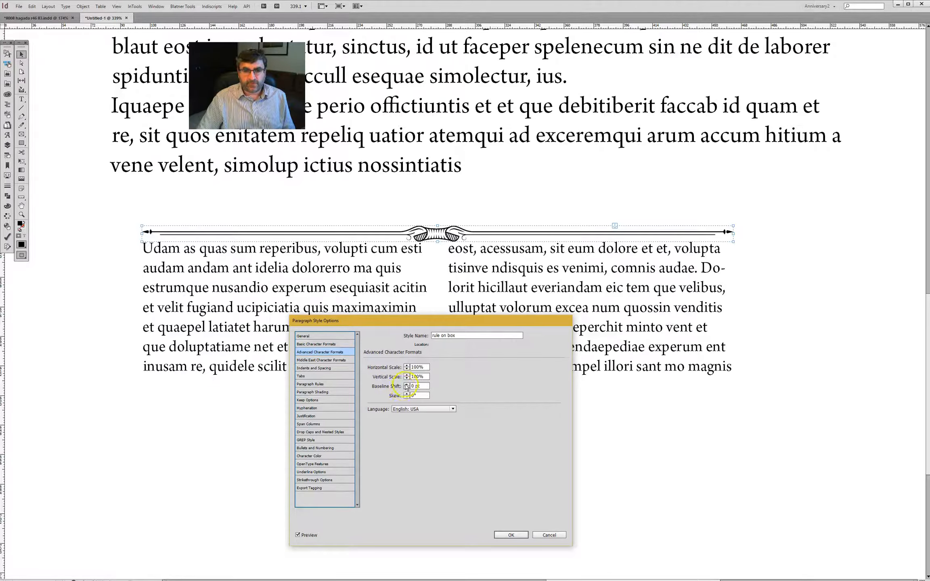
pyautogui.click(407, 384)
pyautogui.click(407, 384)
pyautogui.click(406, 384)
pyautogui.click(406, 385)
pyautogui.click(407, 385)
pyautogui.click(407, 384)
pyautogui.click(510, 534)
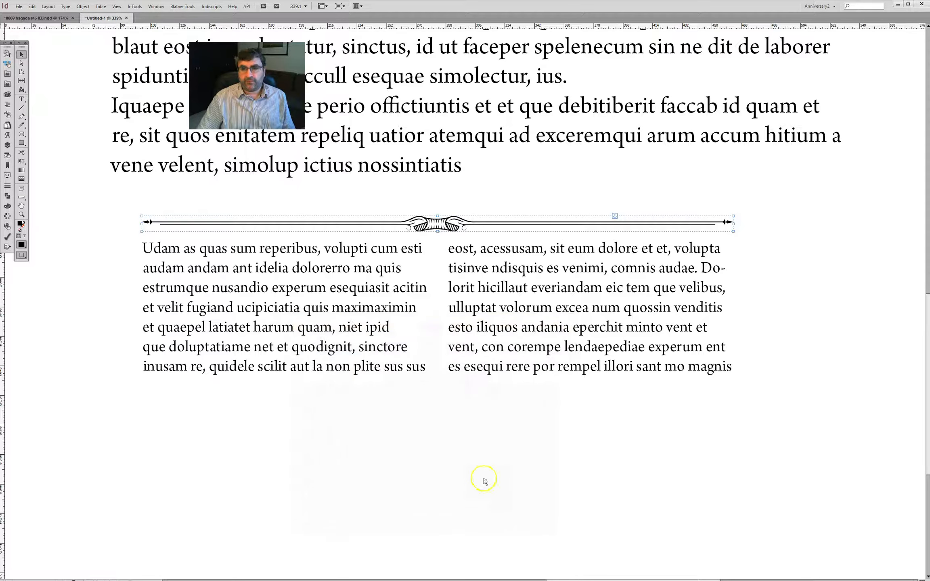
pyautogui.hotkey('ctrl', 'shift', 'a')
pyautogui.hotkey('ctrl', '0')
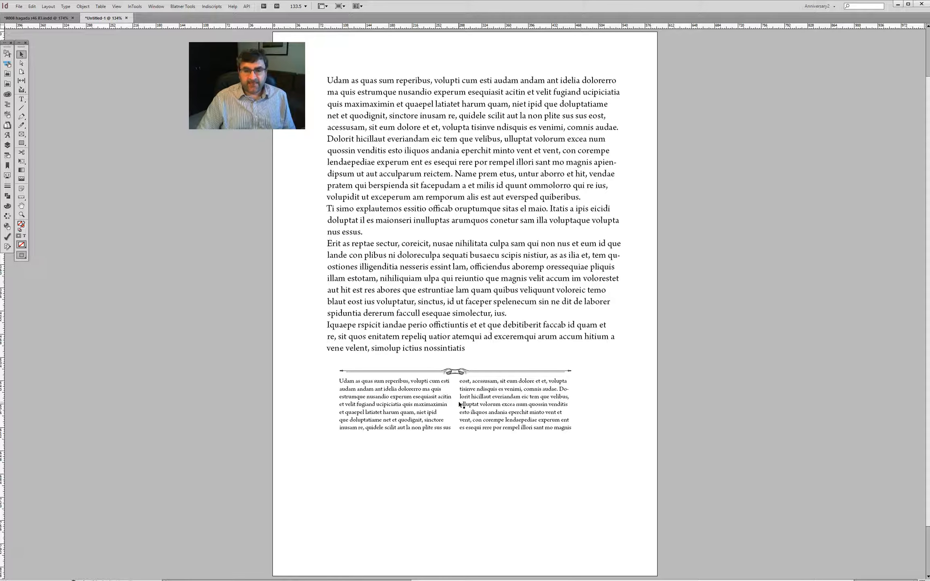
# Extend the two-column frame downward and move it up and slightly right, just beneath the main text.
pyautogui.click(459, 403)
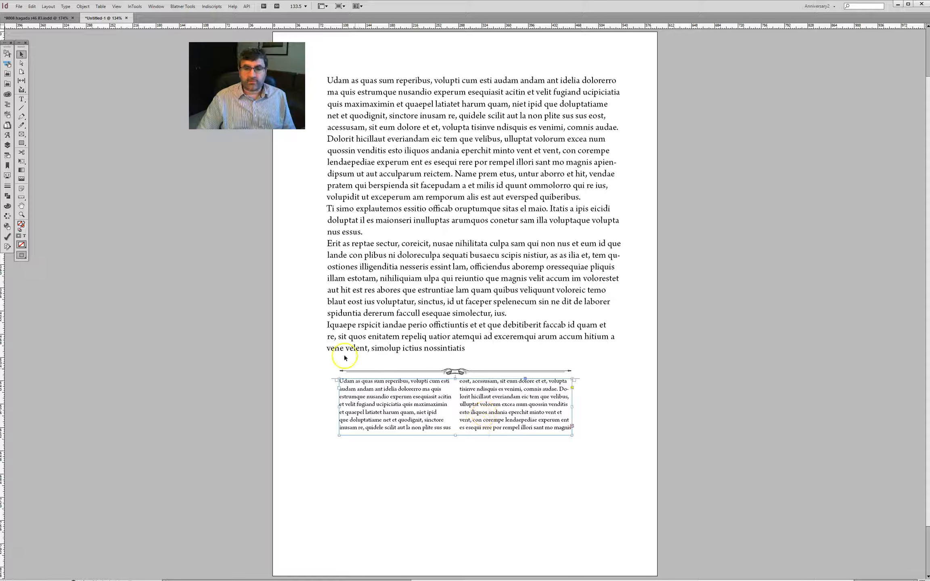
pyautogui.moveTo(456, 436); pyautogui.dragTo(472, 421)
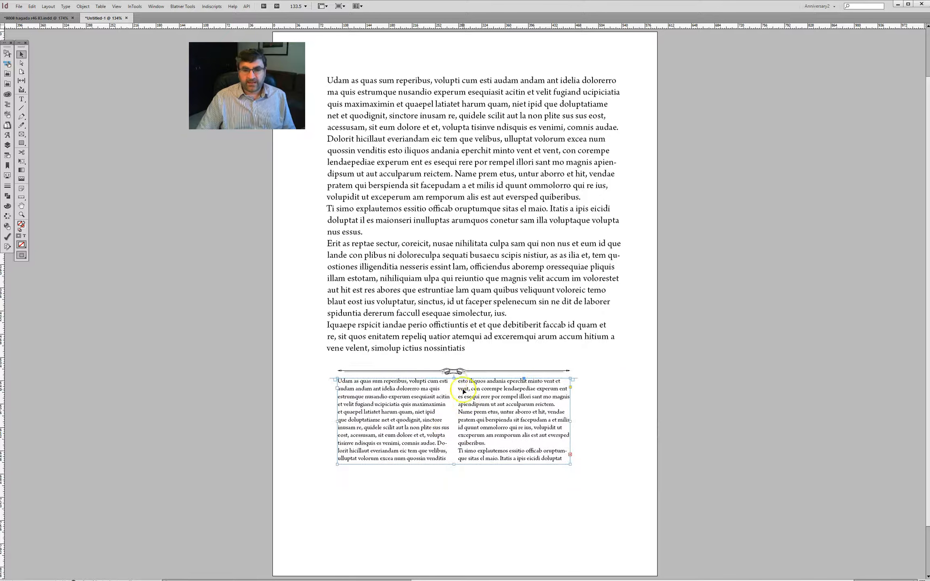
pyautogui.moveTo(455, 380); pyautogui.dragTo(467, 399)
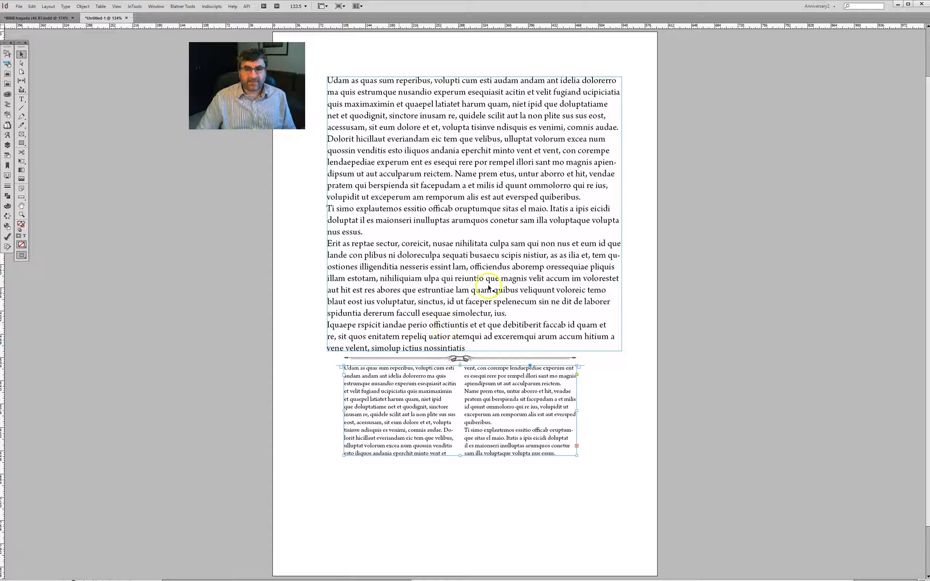
# Replace the main-text paragraph starting "Erit as reptae" with a separate line reading "caption".
pyautogui.doubleClick(522, 318)
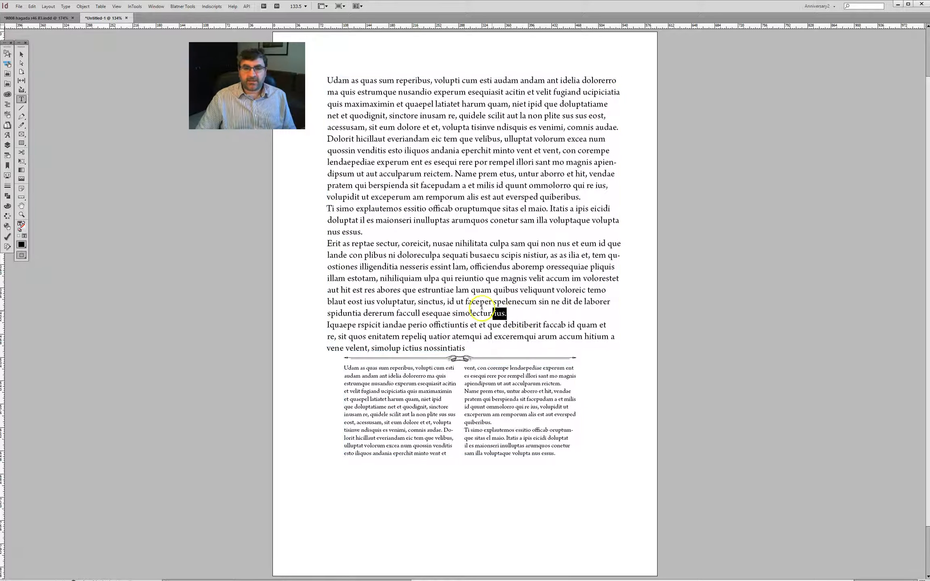
pyautogui.moveTo(505, 314); pyautogui.dragTo(336, 245)
pyautogui.press('Delete')
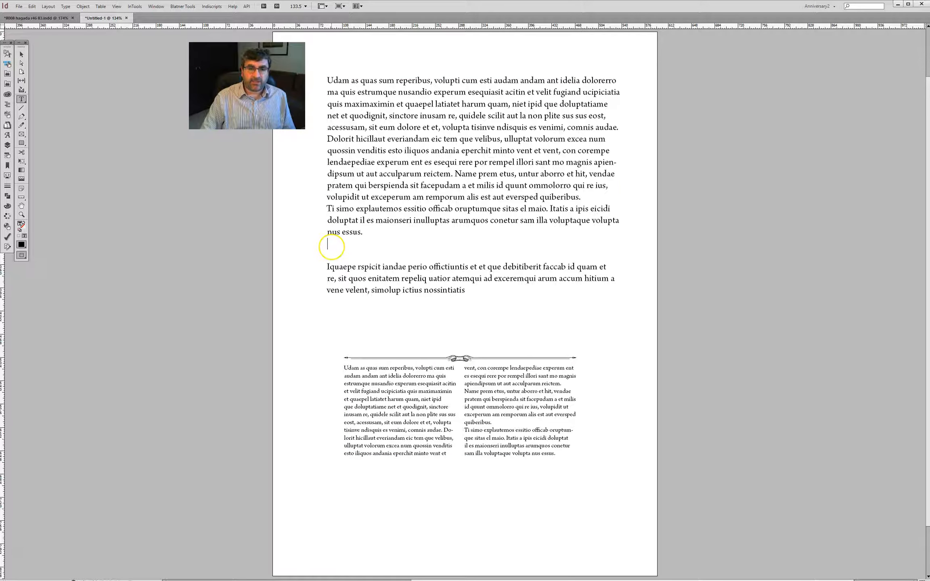
pyautogui.press('Return')
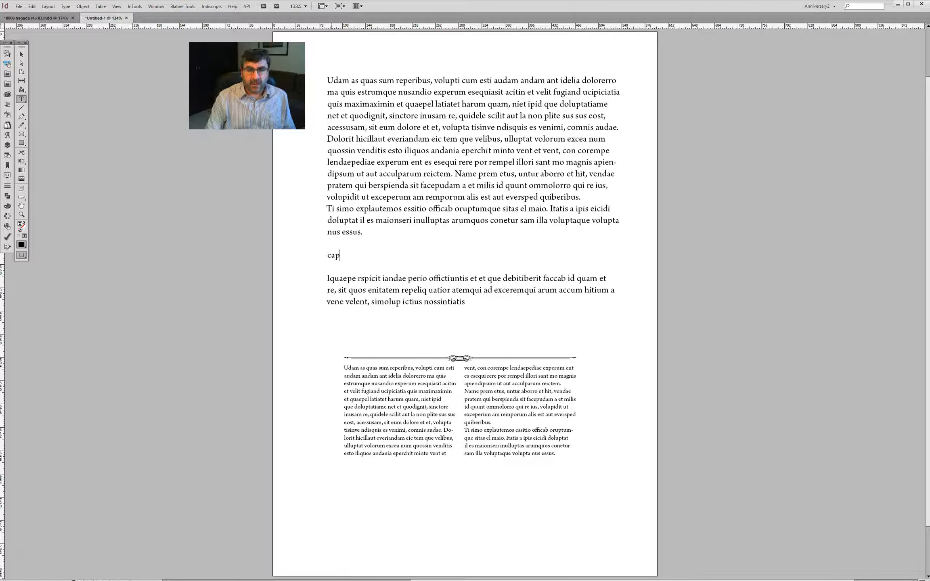
pyautogui.moveTo(311, 214); pyautogui.dragTo(658, 339)
pyautogui.moveTo(121, 276); pyautogui.dragTo(241, 272)
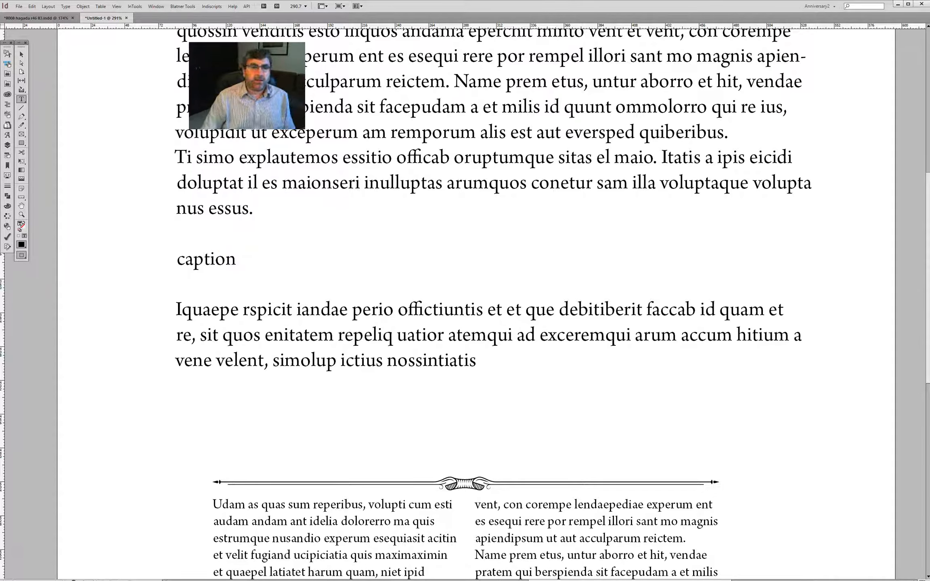
# Create a paragraph style named "caption header" for the caption line, using the Minion Pro font in the Caption style.
pyautogui.write('cpa')
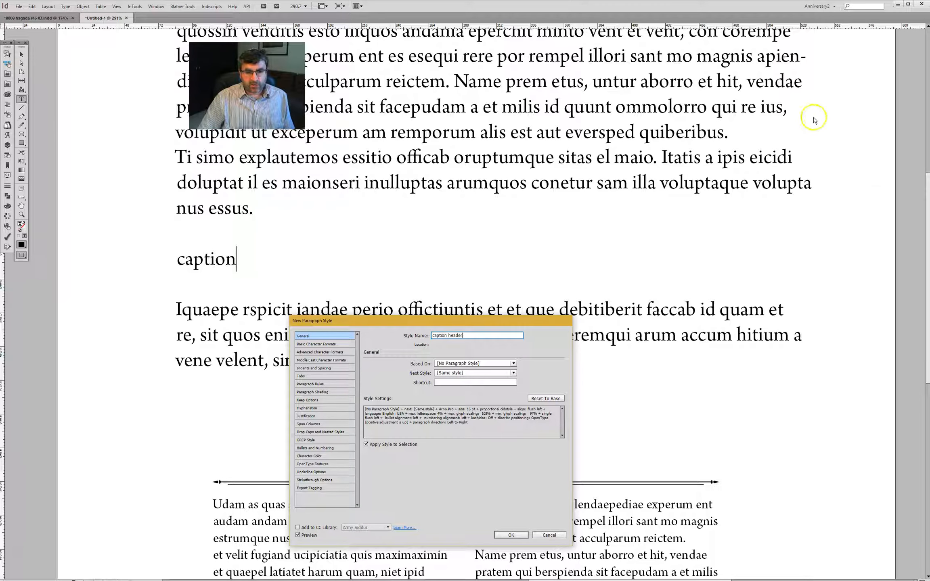
pyautogui.click(321, 344)
pyautogui.moveTo(440, 369); pyautogui.dragTo(359, 366)
pyautogui.write('Minion Pro')
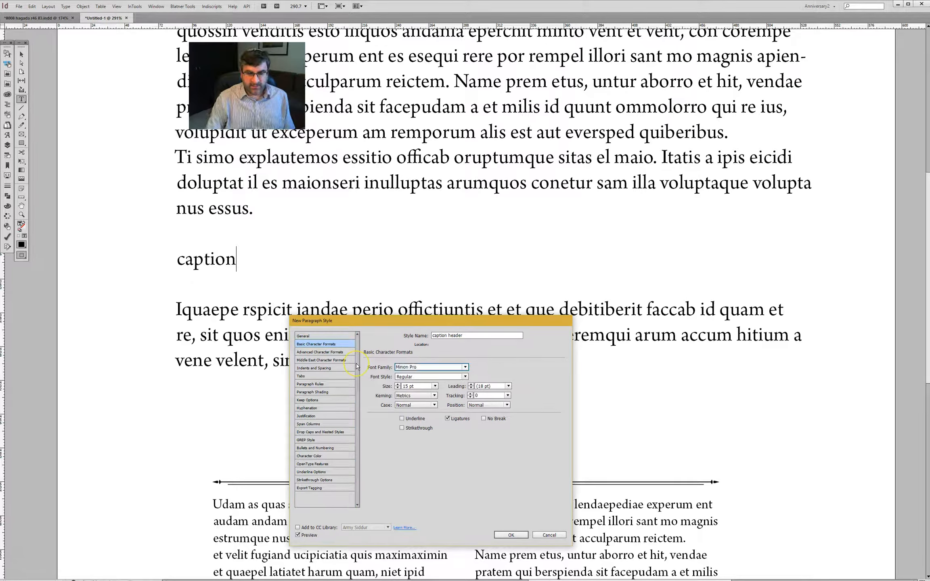
pyautogui.press('Tab')
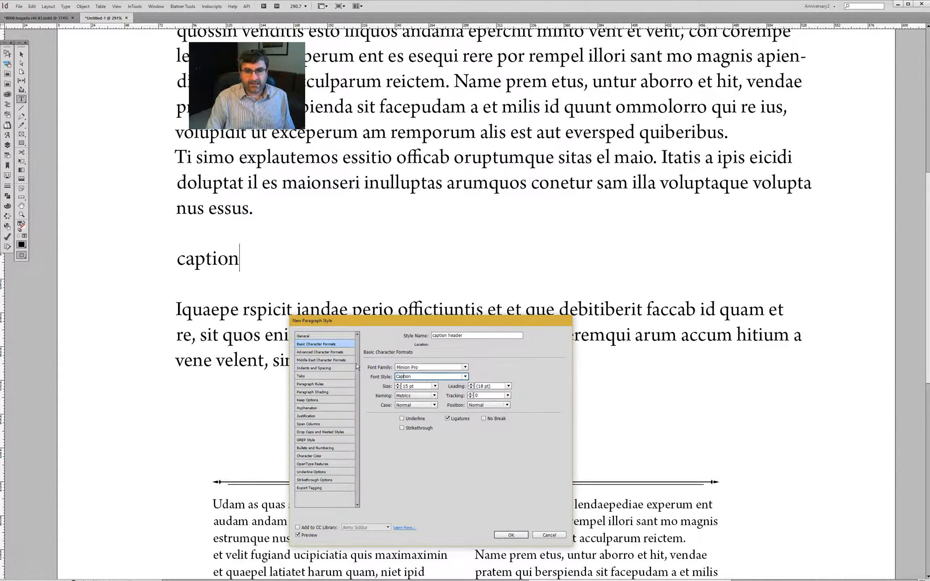
pyautogui.write('Cap')
pyautogui.press('Tab')
# Set the caption header style's case to OpenType All Small Caps and its tracking to 50.
pyautogui.click(434, 404)
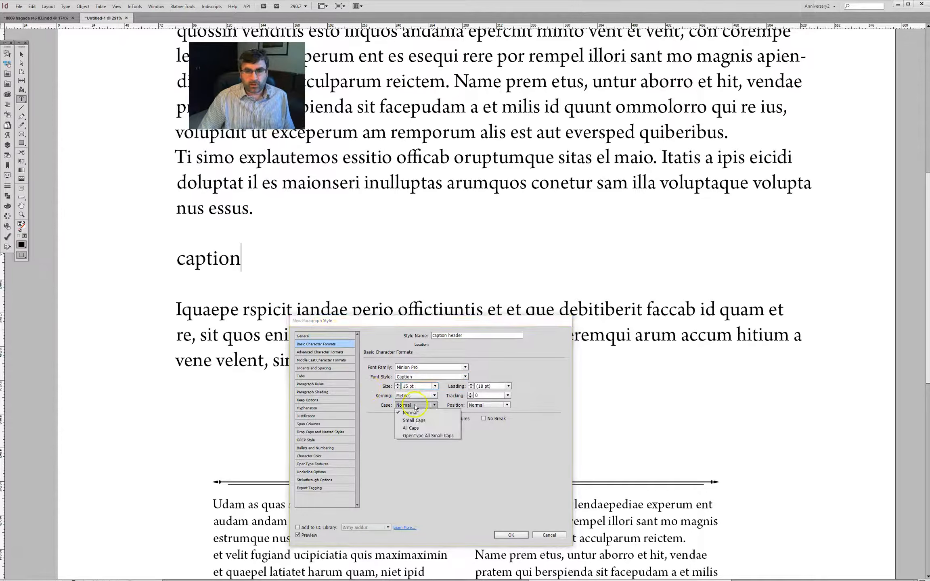
pyautogui.click(420, 437)
pyautogui.write('50')
pyautogui.press('Tab')
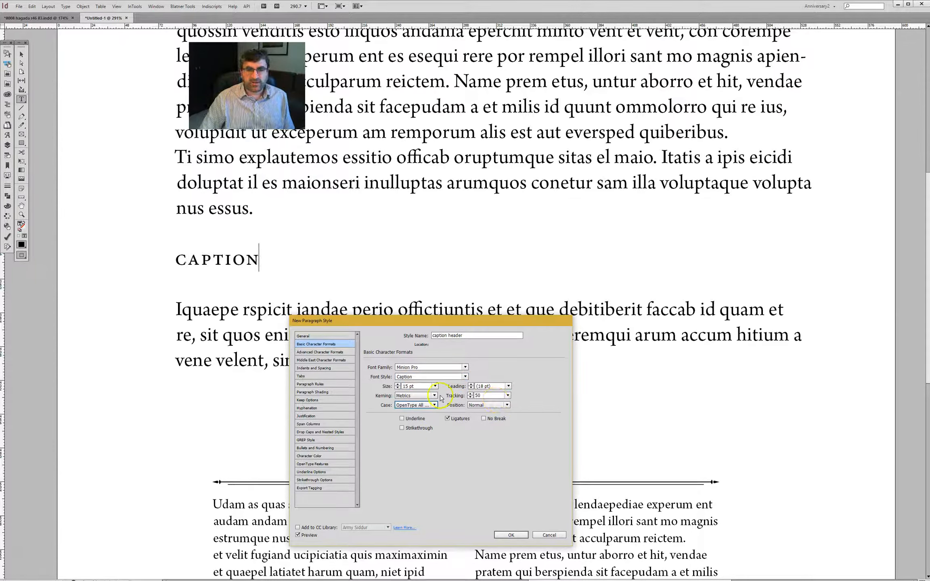
# Set the caption header style's paragraph alignment to Center.
pyautogui.click(319, 353)
pyautogui.click(325, 362)
pyautogui.click(317, 352)
pyautogui.click(311, 336)
pyautogui.click(315, 361)
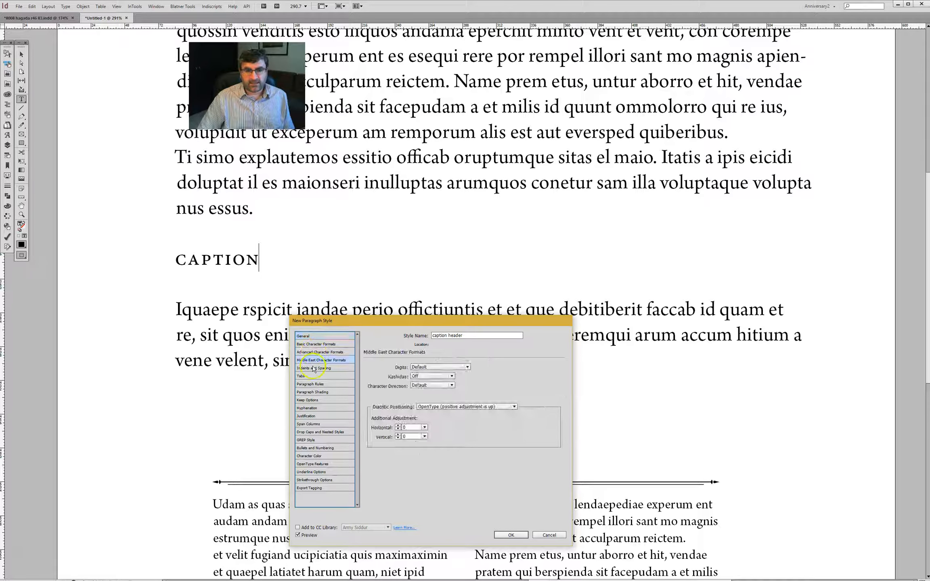
pyautogui.click(314, 369)
pyautogui.click(432, 380)
pyautogui.click(428, 390)
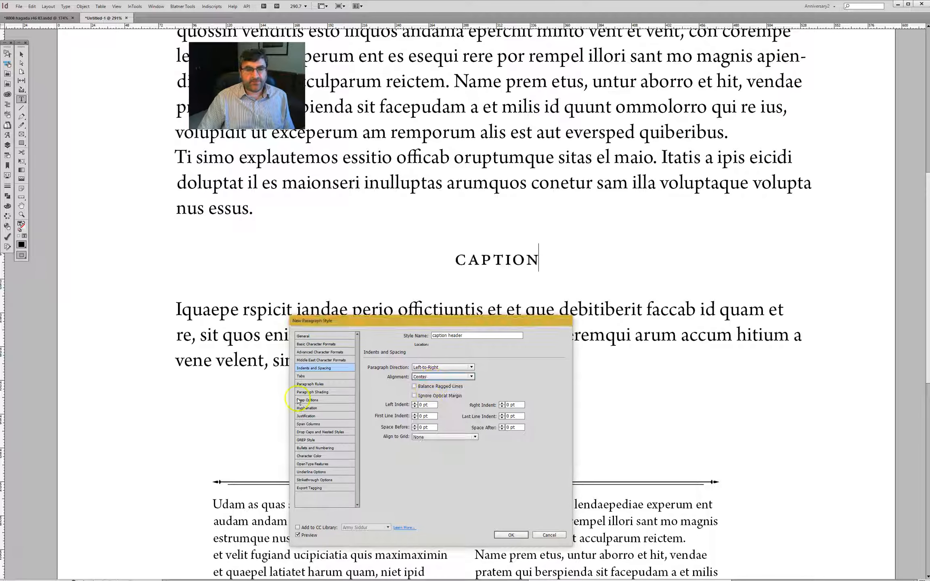
# Turn on the Rule Above in the caption header style and choose the Thin - Thin line type.
pyautogui.click(314, 385)
pyautogui.moveTo(407, 320); pyautogui.dragTo(370, 298)
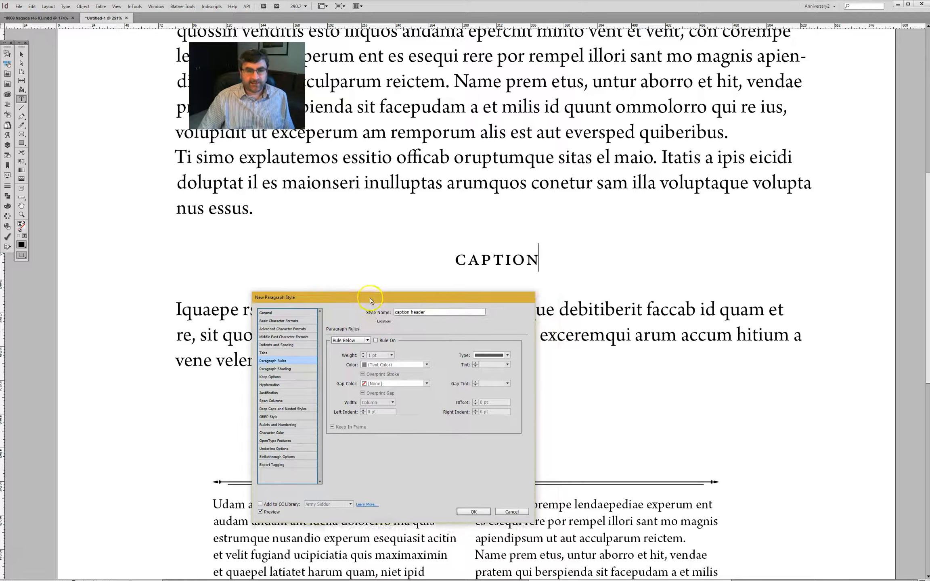
pyautogui.click(346, 342)
pyautogui.click(347, 349)
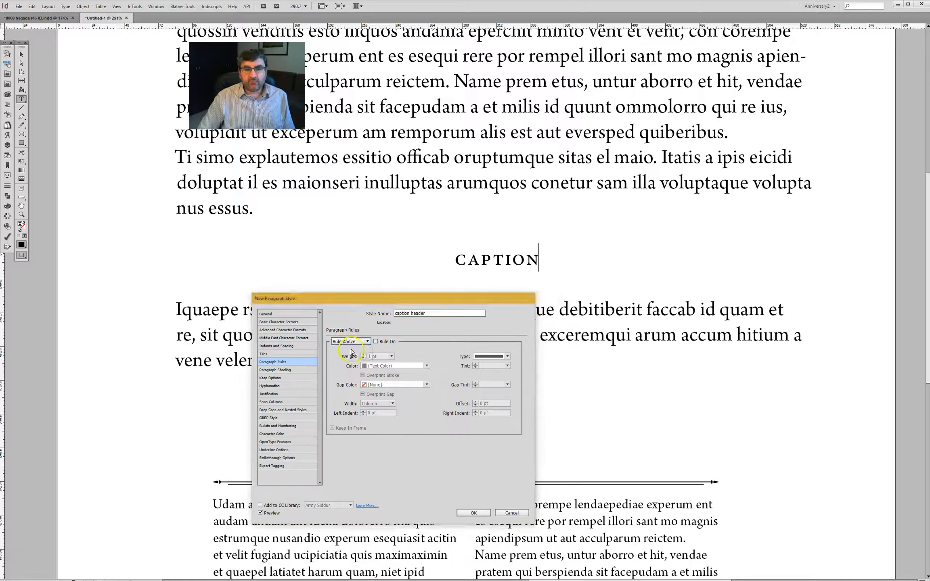
pyautogui.click(379, 343)
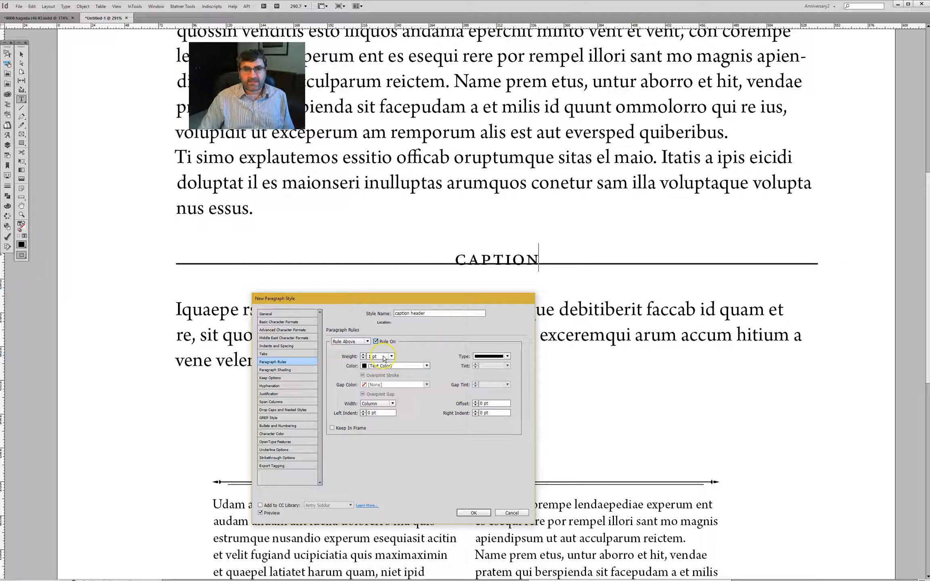
pyautogui.click(484, 358)
pyautogui.click(496, 410)
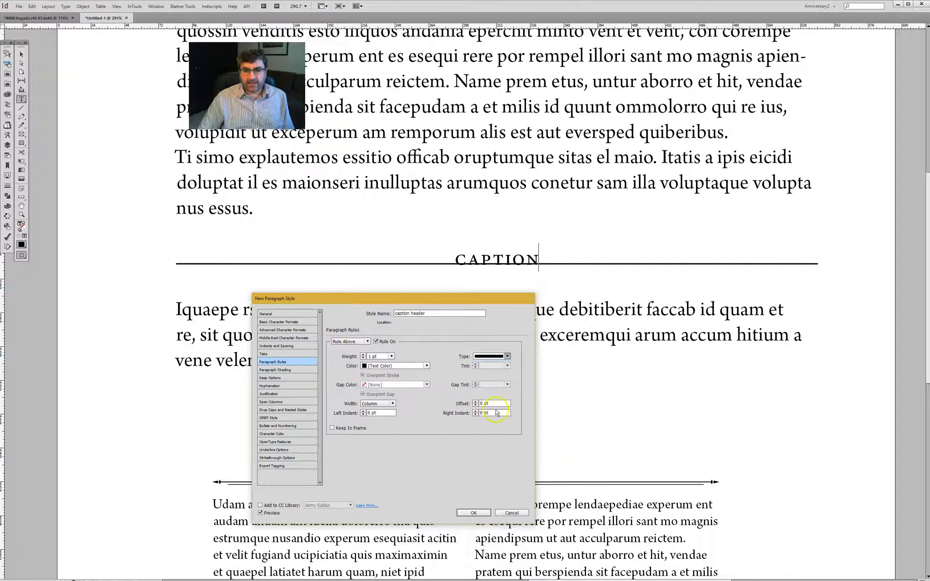
# Set the Rule Above weight to 3 pt and its offset to 2 pt.
pyautogui.moveTo(381, 357); pyautogui.dragTo(324, 352)
pyautogui.write('4')
pyautogui.press('Tab')
pyautogui.write('3')
pyautogui.press('Tab')
pyautogui.click(496, 358)
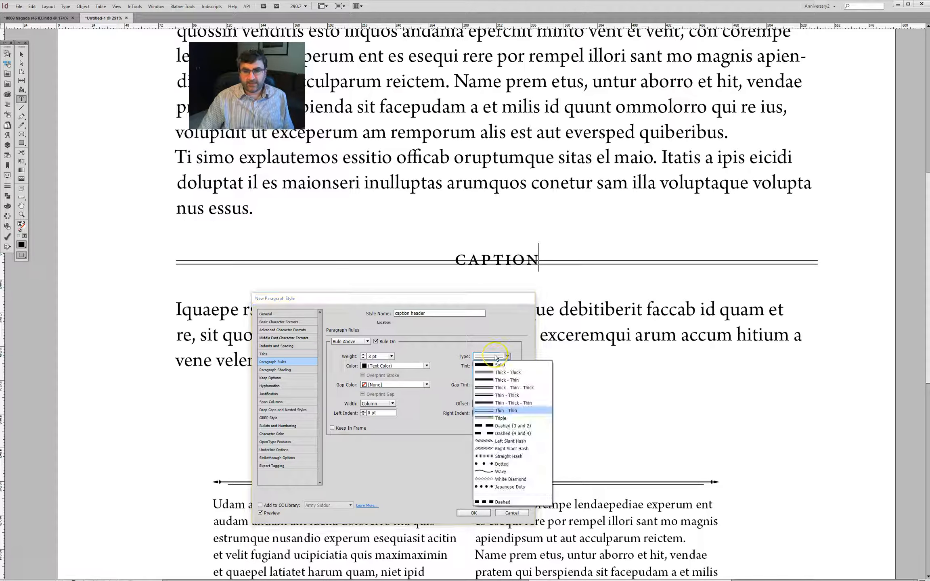
pyautogui.click(465, 383)
pyautogui.doubleClick(499, 402)
pyautogui.write('2')
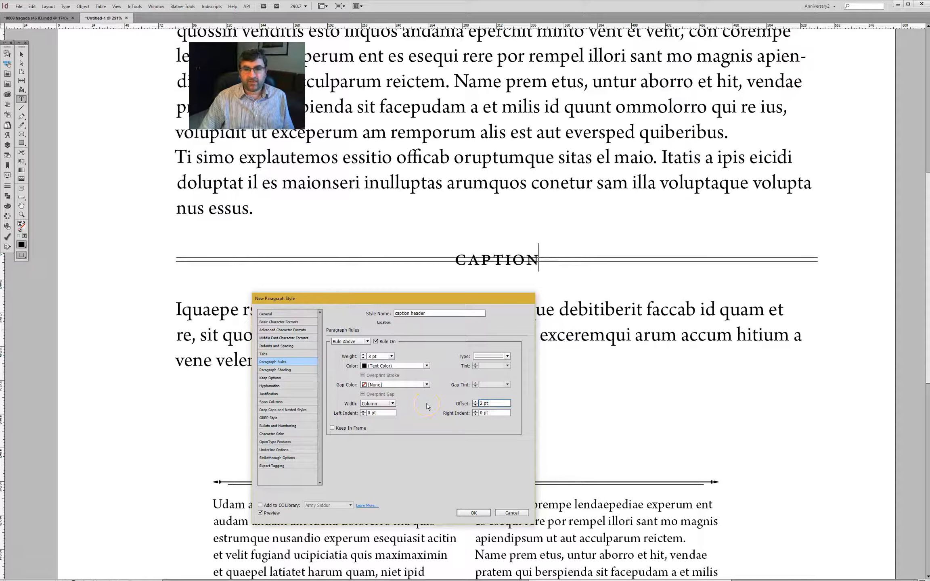
# Color the Rule Above red (C=15 M=100 Y=100 K=0) and set its offset to 1.7 pt.
pyautogui.click(376, 370)
pyautogui.click(400, 422)
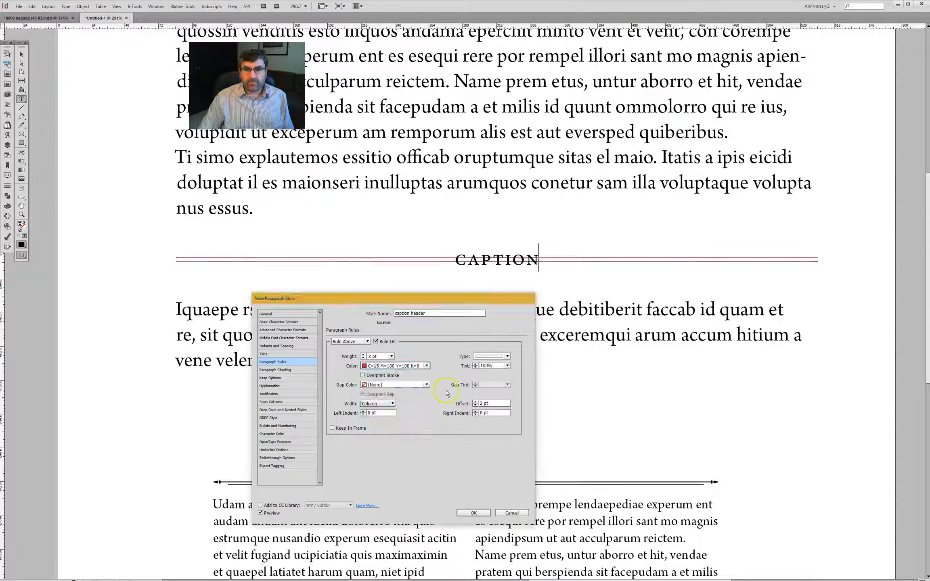
pyautogui.moveTo(408, 302); pyautogui.dragTo(436, 310)
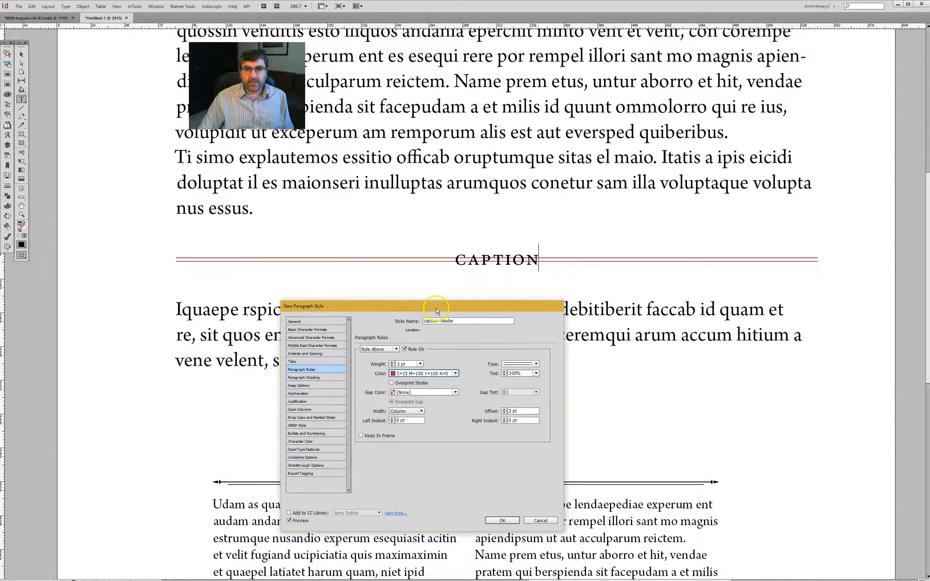
pyautogui.doubleClick(522, 410)
pyautogui.write('1.7')
pyautogui.press('Tab')
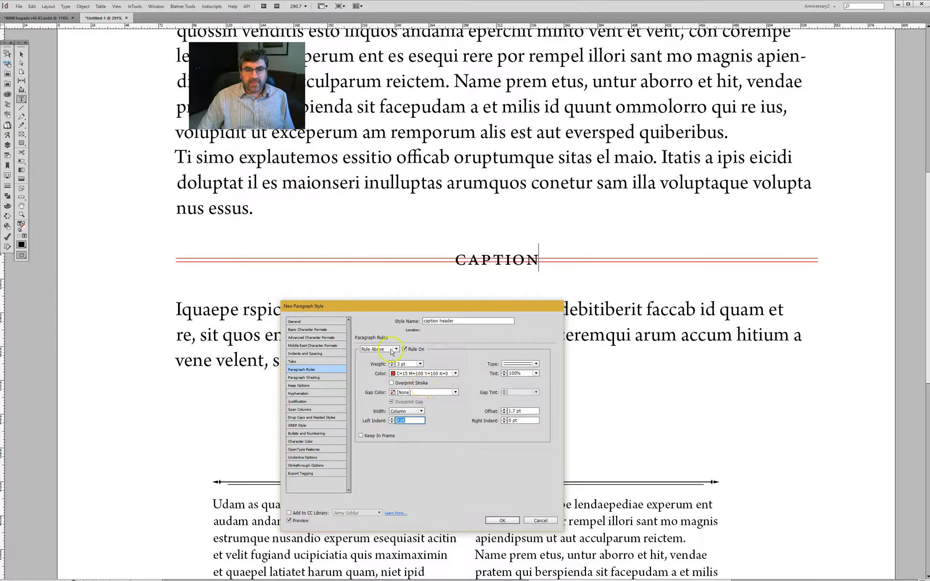
# Turn on the Rule Below in the caption header style and color it yellow (C=0 M=0 Y=100 K=0).
pyautogui.click(391, 350)
pyautogui.click(386, 364)
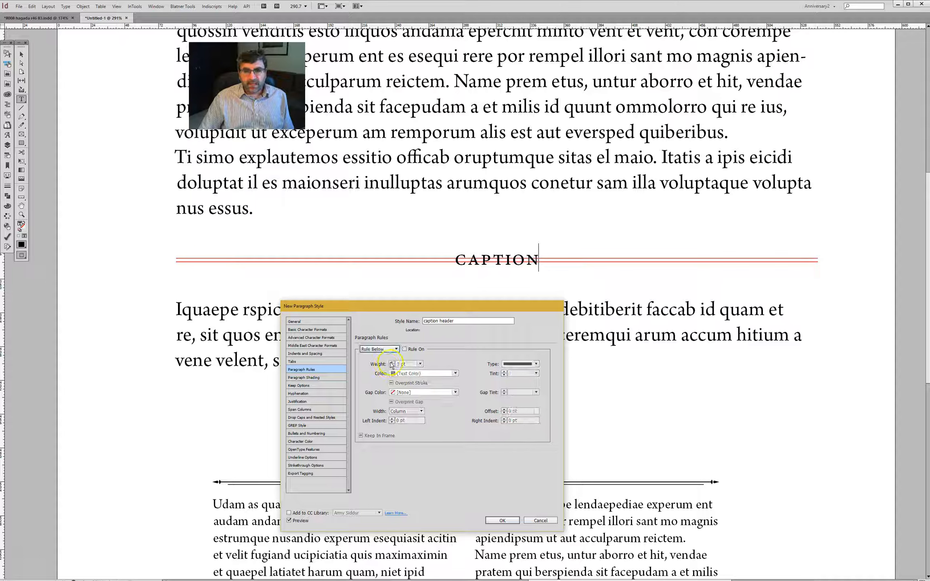
pyautogui.click(405, 349)
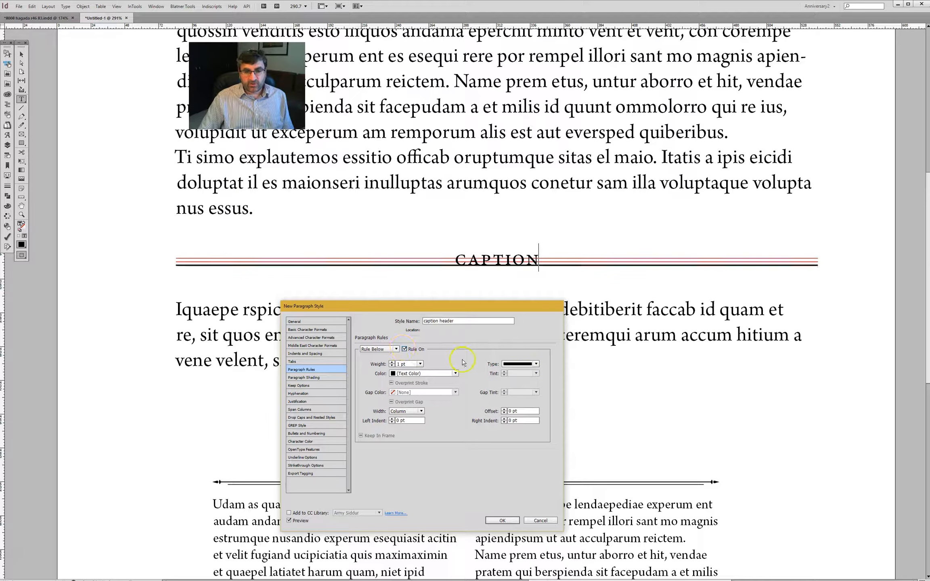
pyautogui.click(531, 371)
pyautogui.click(500, 370)
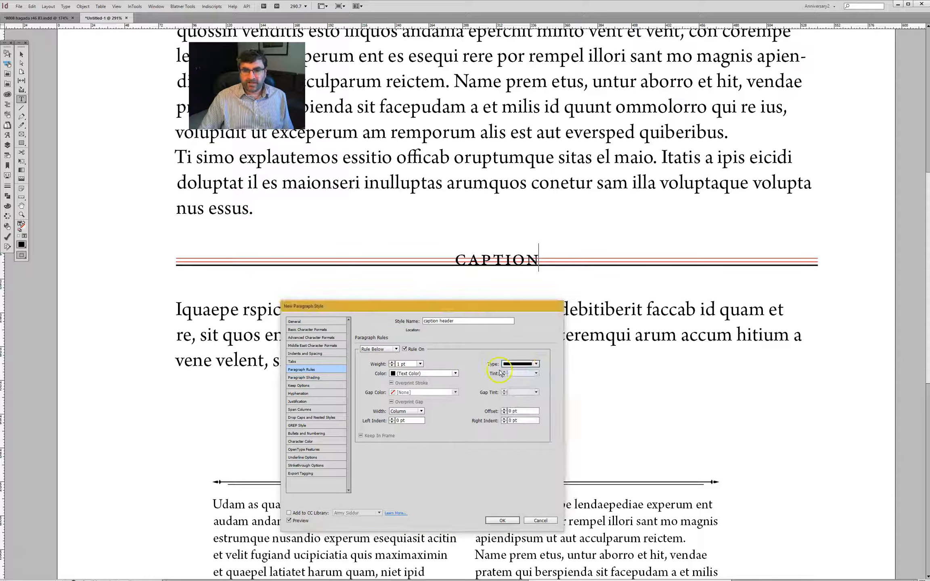
pyautogui.click(419, 374)
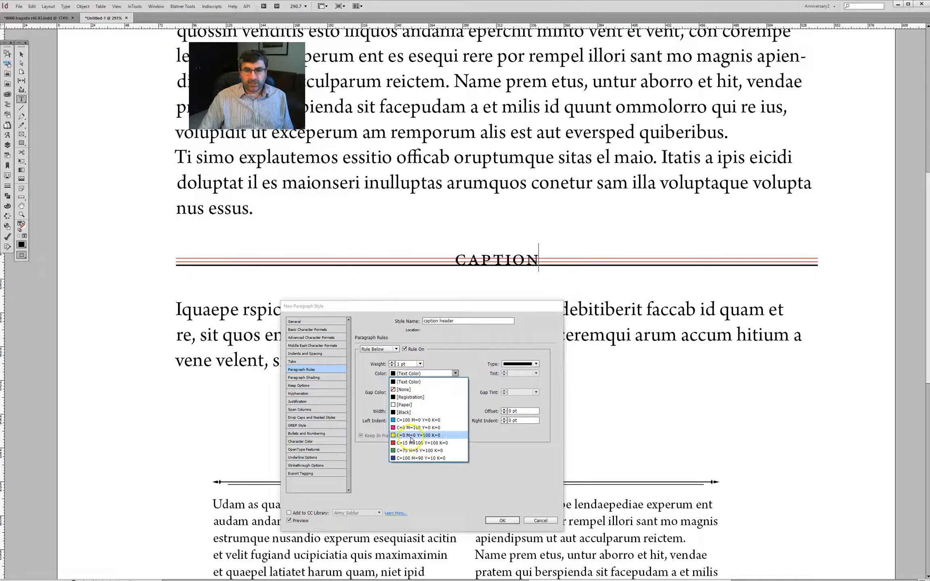
pyautogui.click(436, 432)
# Set the Rule Below weight to 15 pt.
pyautogui.moveTo(413, 365); pyautogui.dragTo(341, 366)
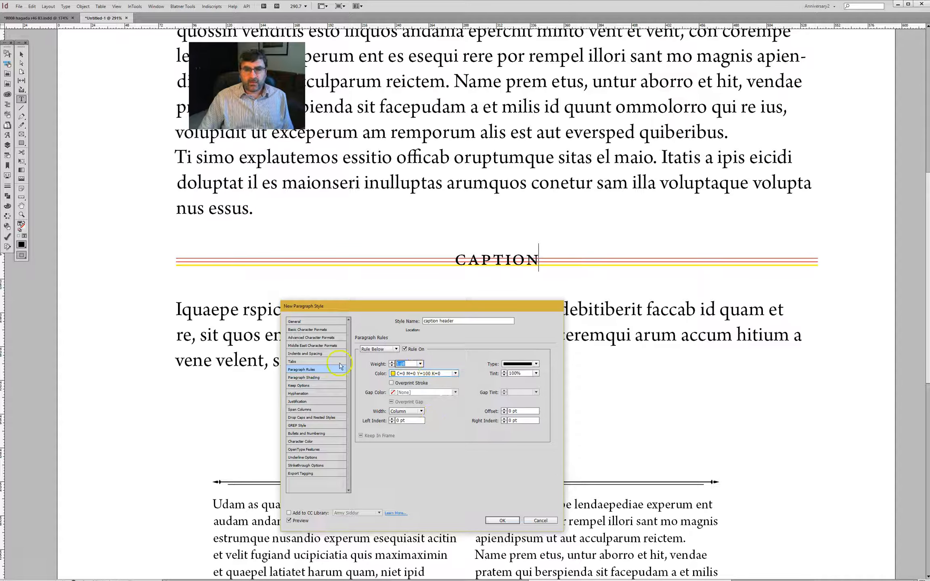
pyautogui.write('5')
pyautogui.press('Tab')
pyautogui.hotkey('shift', 'Tab')
pyautogui.press('Tab')
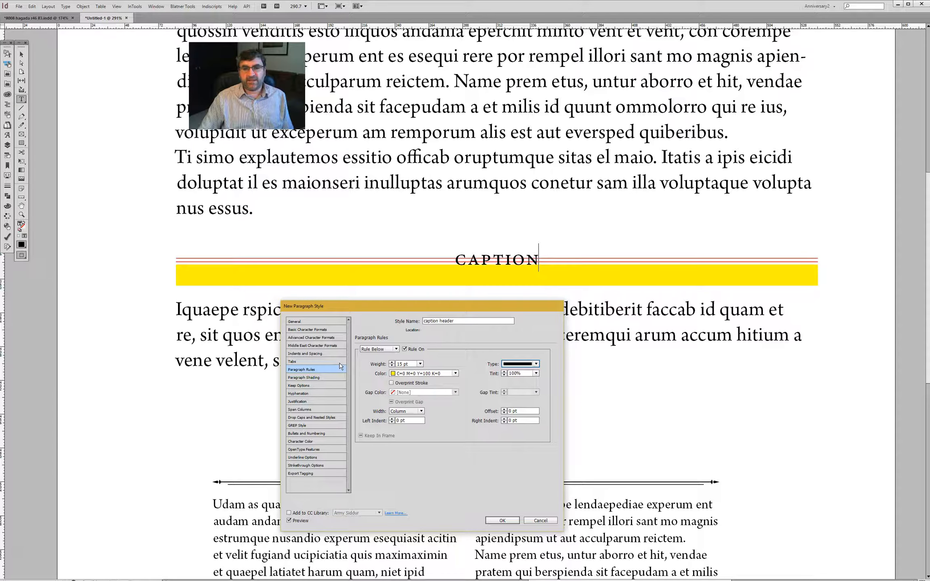
# Set the Rule Below width to Text and its offset to -11 pt so it sits behind the caption.
pyautogui.click(418, 411)
pyautogui.click(406, 423)
pyautogui.click(523, 410)
pyautogui.press('Down')
pyautogui.press('Down')
pyautogui.press('Down')
pyautogui.press('Down')
pyautogui.press('Down')
pyautogui.press('Down')
pyautogui.press('Down')
pyautogui.press('Down')
pyautogui.press('Down')
pyautogui.press('Down')
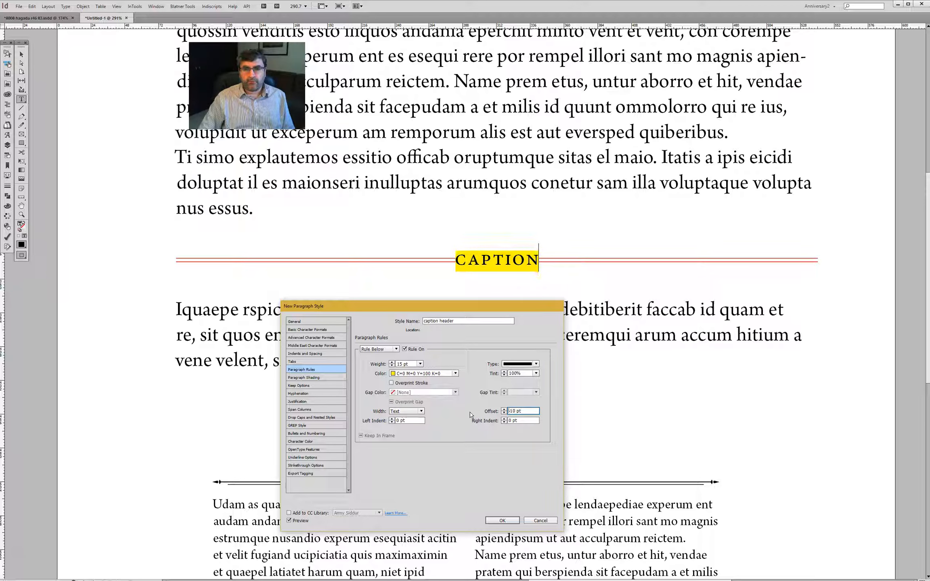
# Color the Rule Below [Paper] and set its left and right indents to -5 pt.
pyautogui.click(426, 375)
pyautogui.click(422, 404)
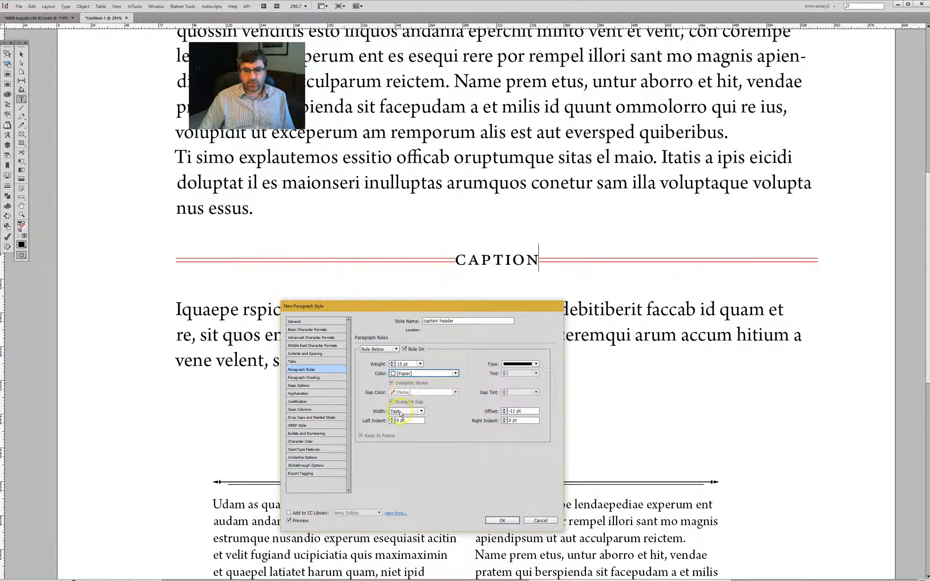
pyautogui.moveTo(411, 422); pyautogui.dragTo(381, 422)
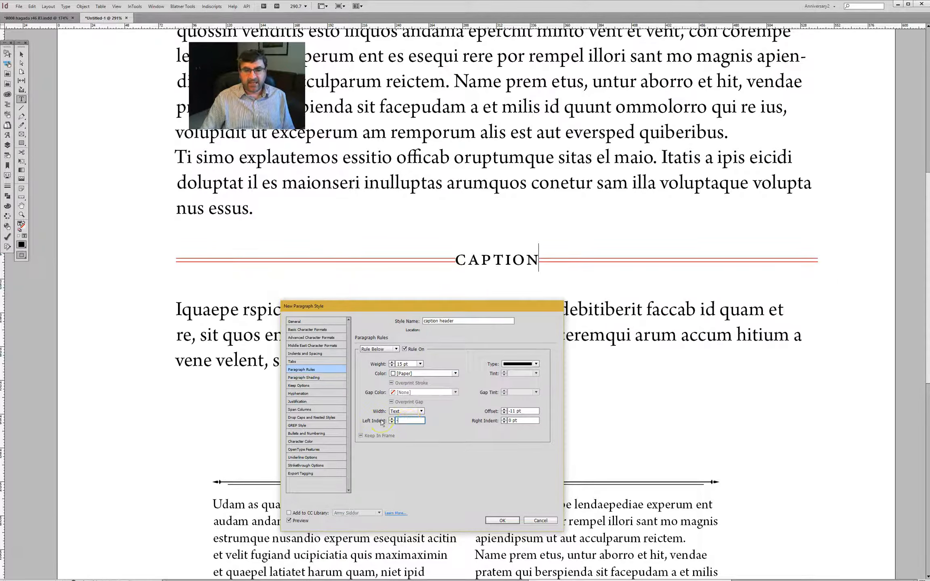
pyautogui.press('Tab')
pyautogui.press('Tab')
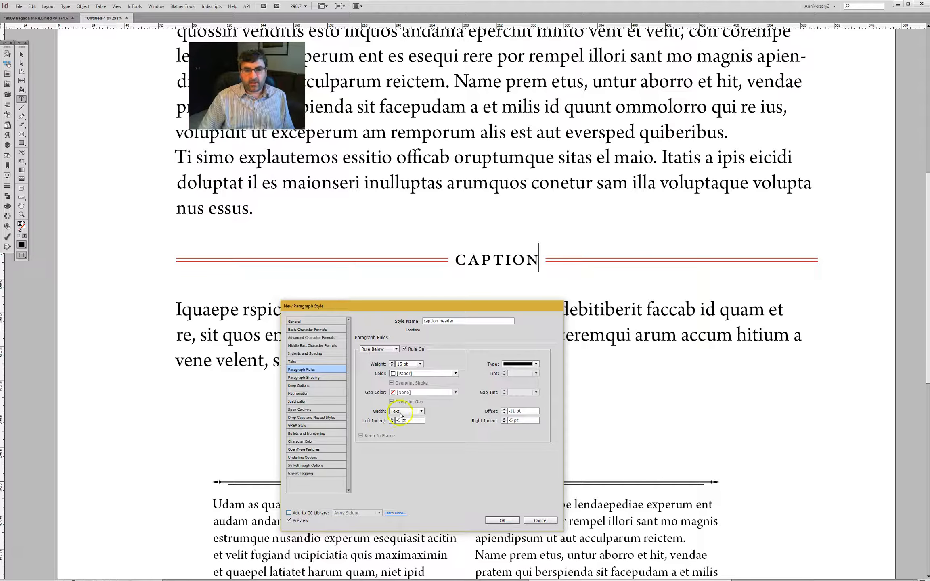
pyautogui.moveTo(406, 304); pyautogui.dragTo(420, 286)
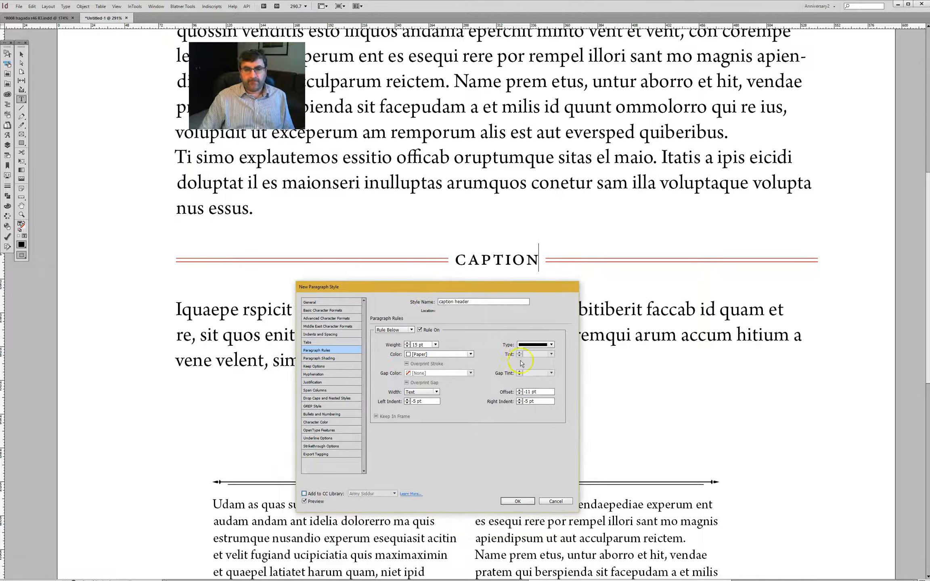
pyautogui.click(529, 344)
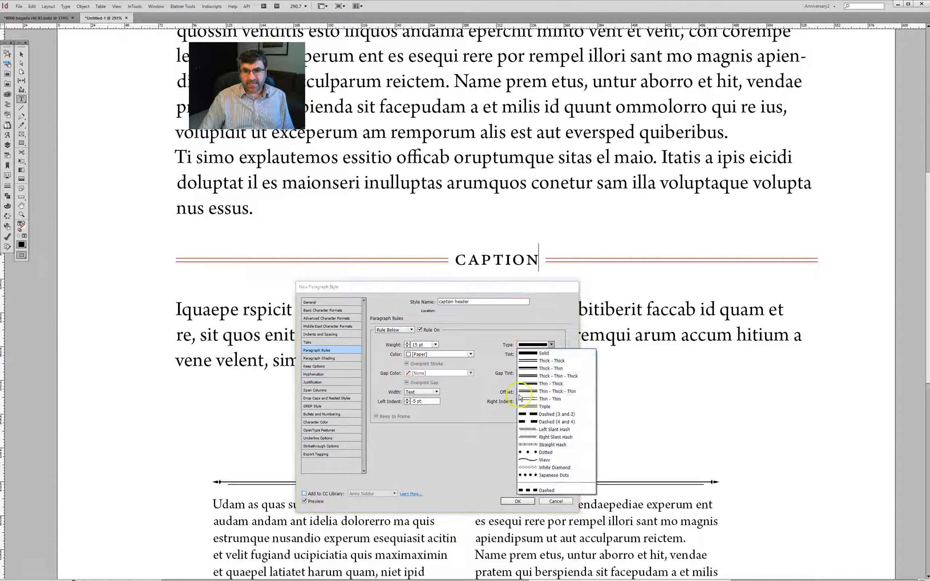
pyautogui.click(482, 354)
pyautogui.click(424, 355)
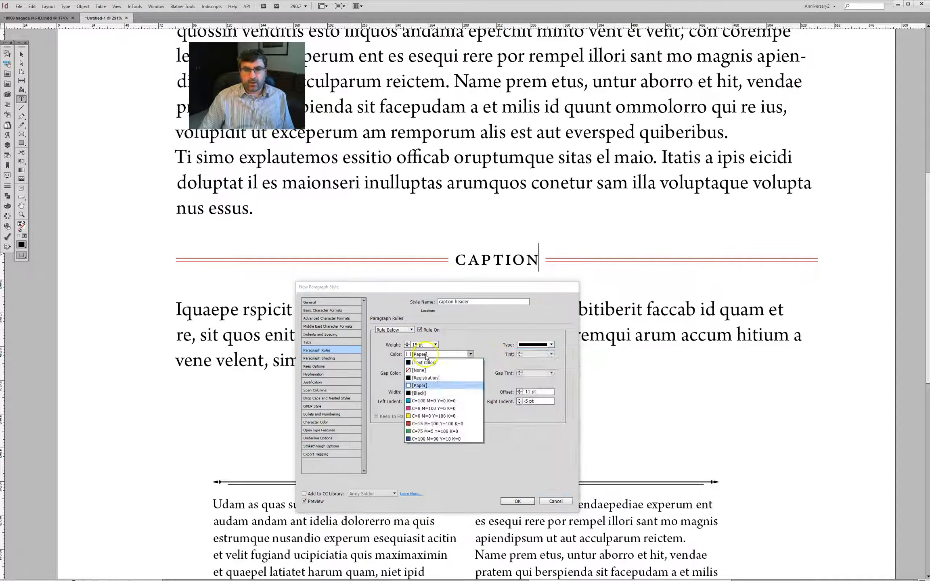
pyautogui.click(428, 403)
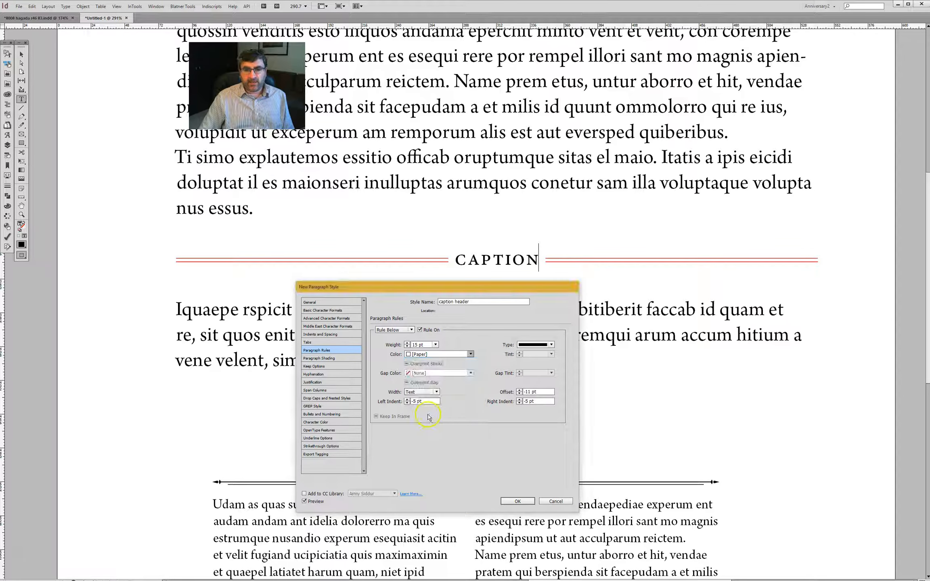
pyautogui.click(423, 354)
pyautogui.click(420, 386)
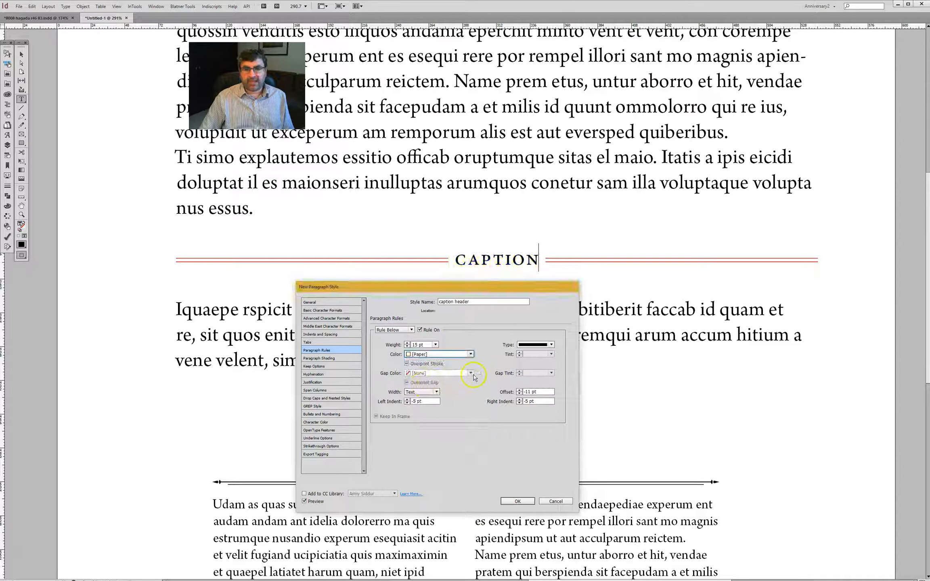
# Save the caption header style and replace the caption text with "HEADING 1".
pyautogui.click(524, 503)
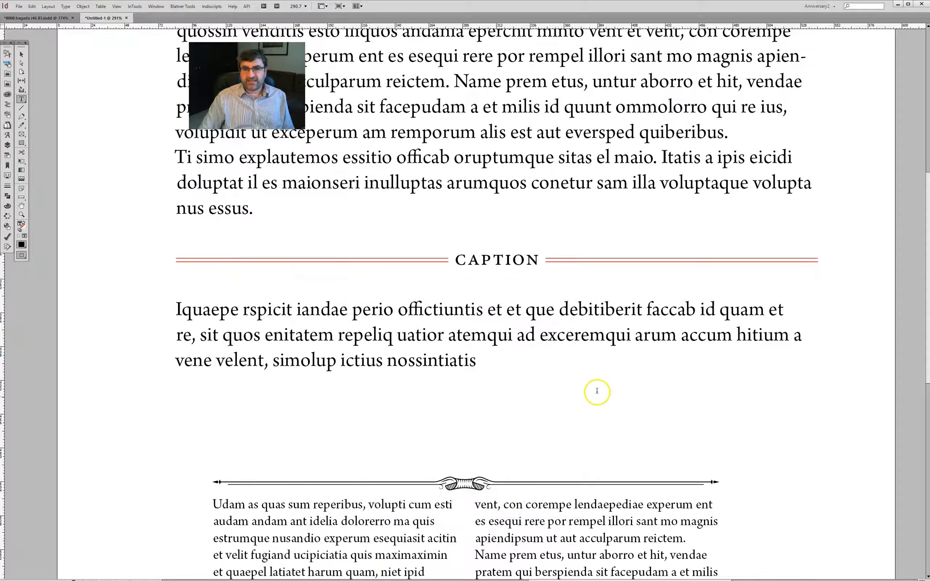
pyautogui.tripleClick(517, 265)
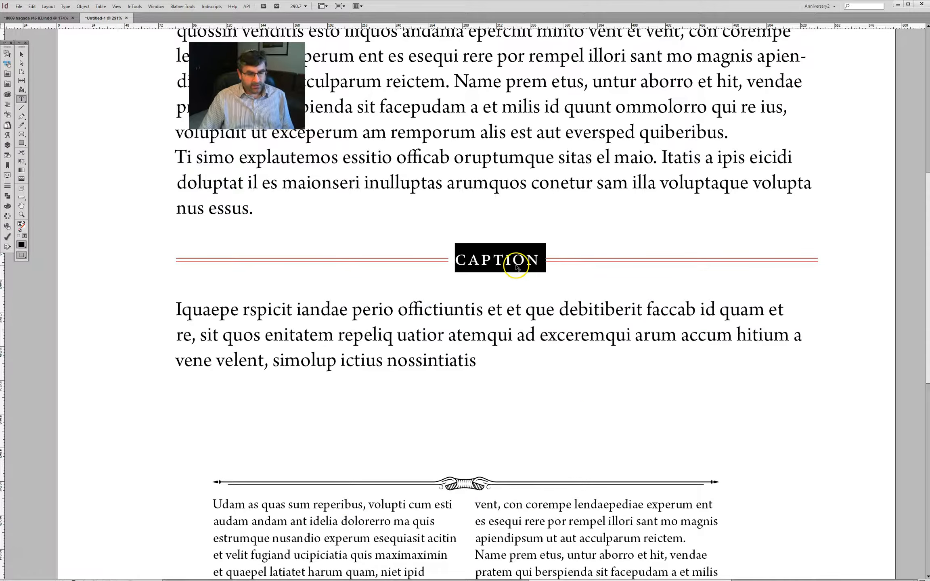
pyautogui.hotkey('ctrl', '0')
pyautogui.click(479, 260)
pyautogui.moveTo(362, 229); pyautogui.dragTo(606, 291)
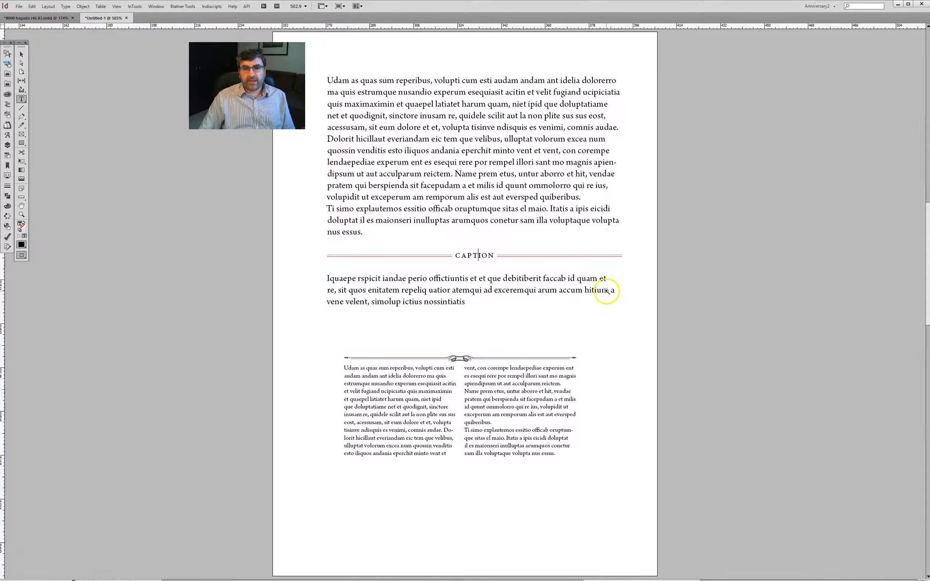
pyautogui.doubleClick(415, 289)
pyautogui.write('HEADING')
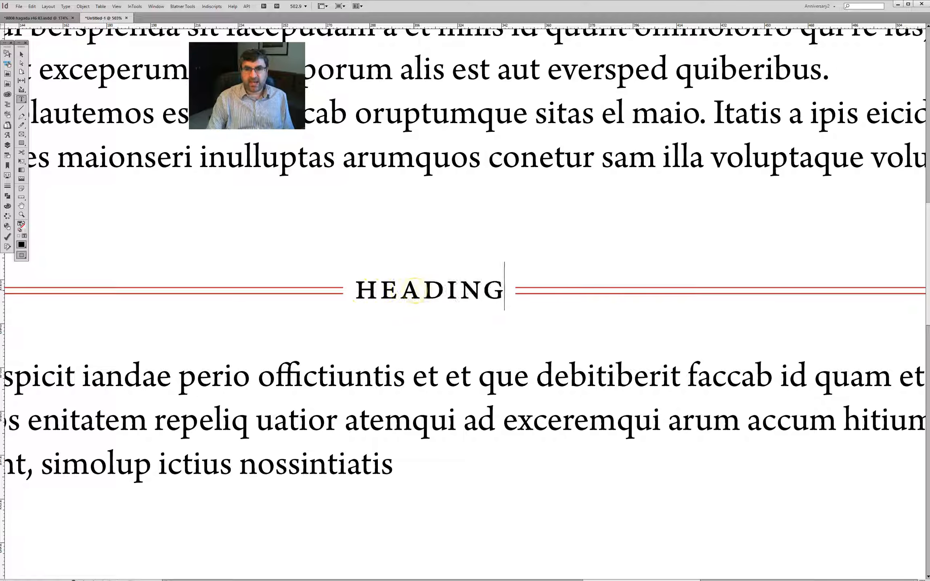
pyautogui.write(' 1')
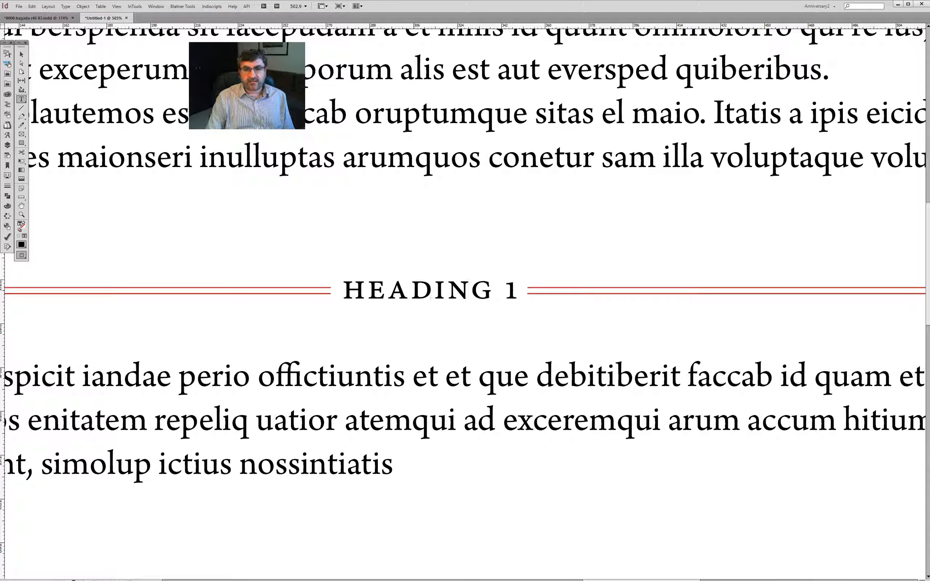
# Copy the whole HEADING 1 paragraph and paste it into a separate text frame.
pyautogui.hotkey('ctrl', '0')
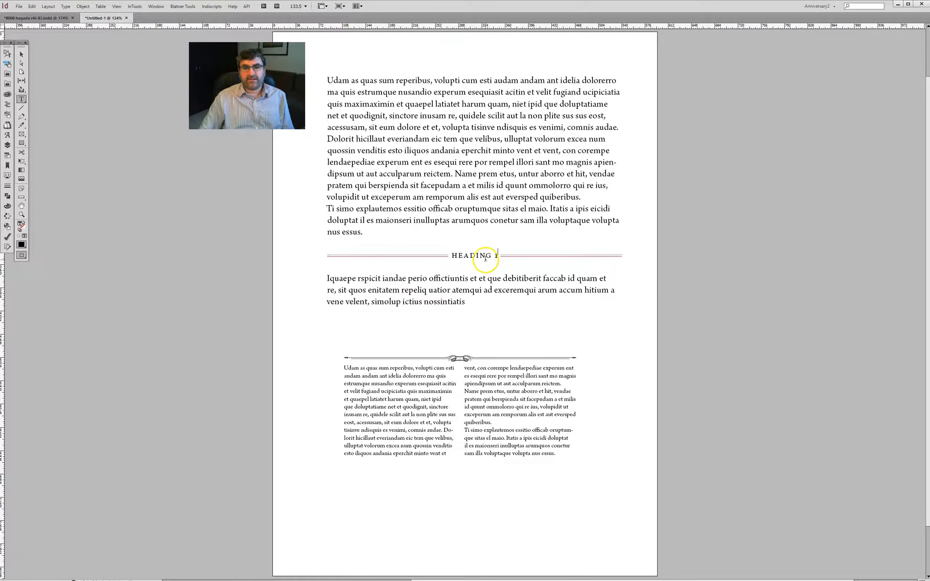
pyautogui.press('Escape')
pyautogui.doubleClick(483, 260)
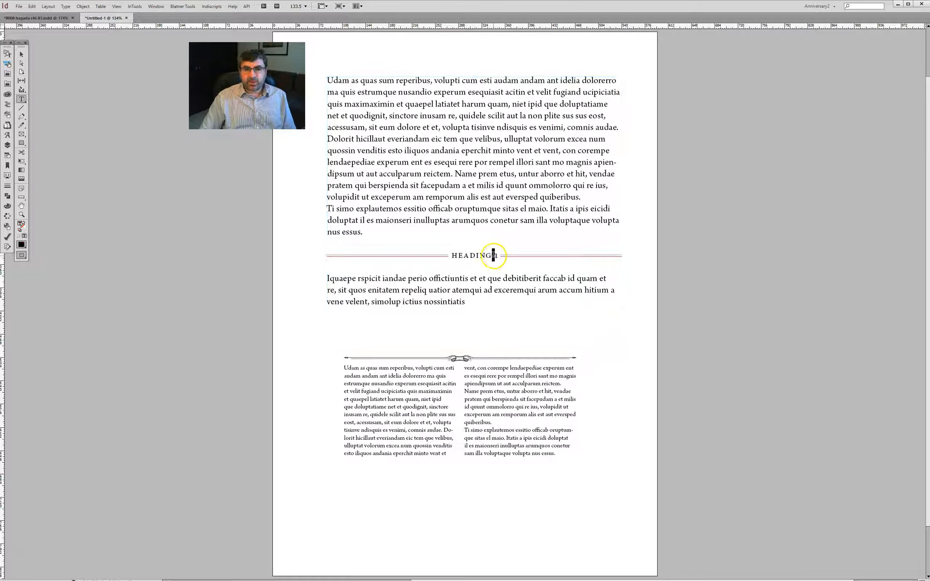
pyautogui.tripleClick(493, 257)
pyautogui.hotkey('ctrl', 'c')
pyautogui.press('Escape')
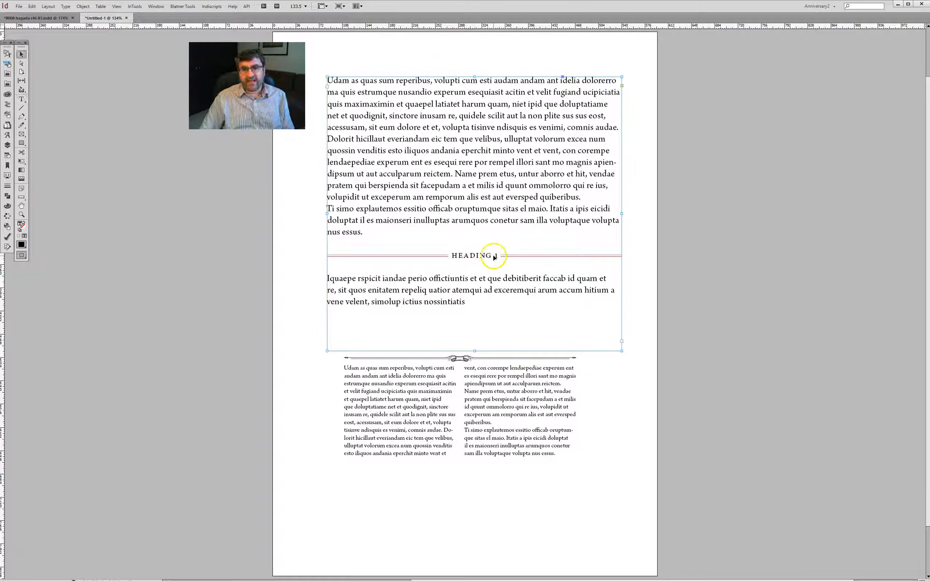
pyautogui.hotkey('ctrl', 'v')
# Move the new heading frame into the space above the ornamental rule and fit the frame to its content.
pyautogui.moveTo(468, 246); pyautogui.dragTo(565, 330)
pyautogui.hotkey('ctrl', 'alt', 'c')
pyautogui.doubleClick(560, 336)
pyautogui.press('Escape')
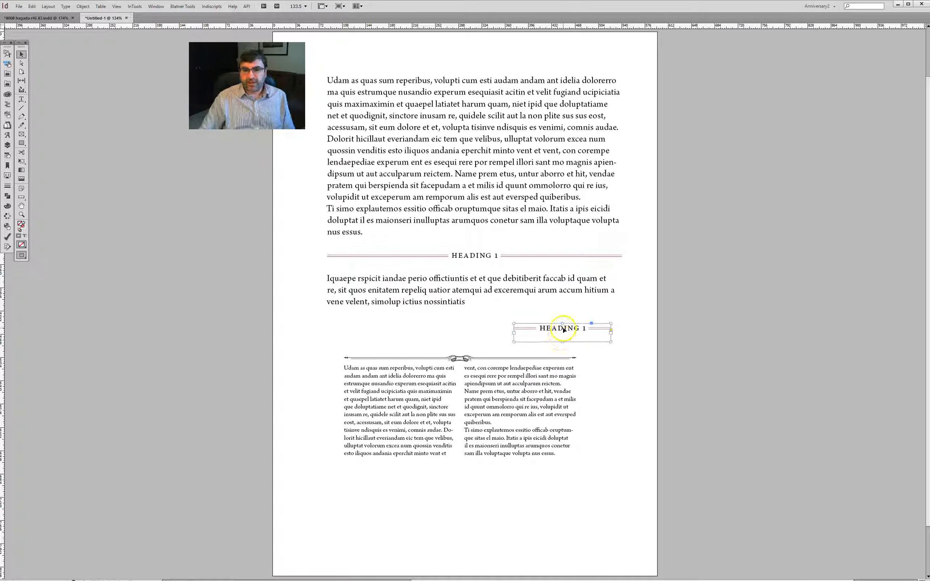
pyautogui.moveTo(561, 337); pyautogui.dragTo(426, 335)
pyautogui.moveTo(327, 313); pyautogui.dragTo(656, 461)
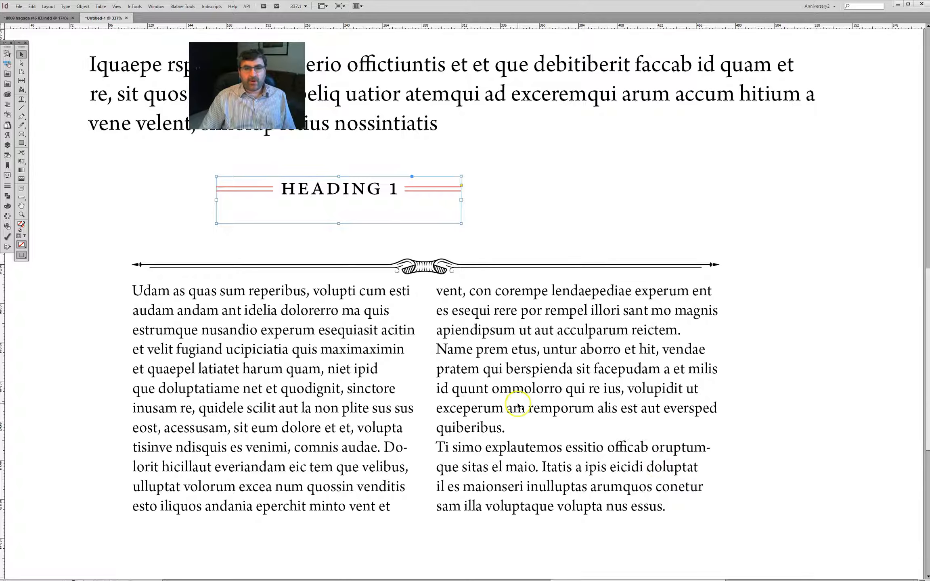
pyautogui.hotkey('ctrl', 'alt', 'c')
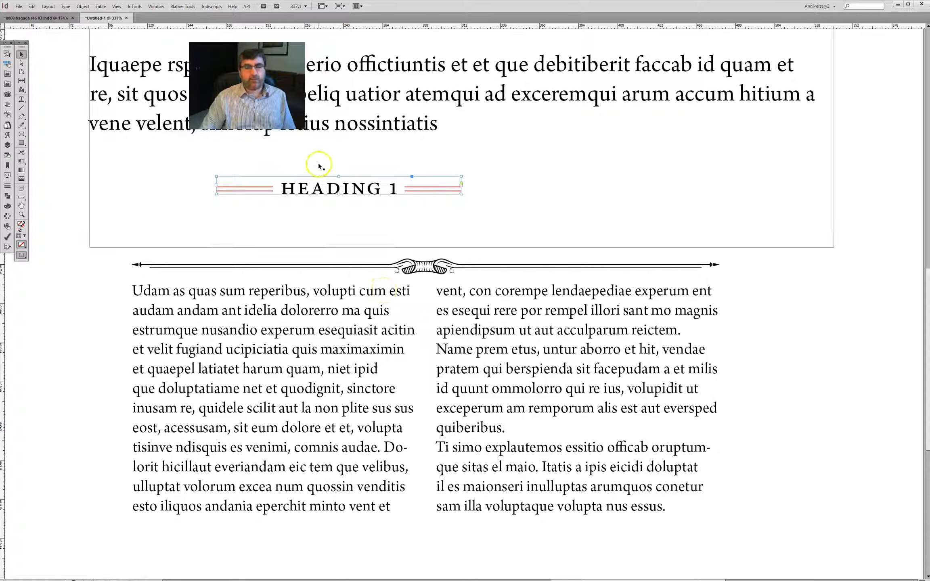
# Duplicate the two-column frame with its ornamental rule directly below, and move the original up over the body text.
pyautogui.hotkey('ctrl', '0')
pyautogui.click(470, 392)
pyautogui.moveTo(468, 386); pyautogui.dragTo(465, 492)
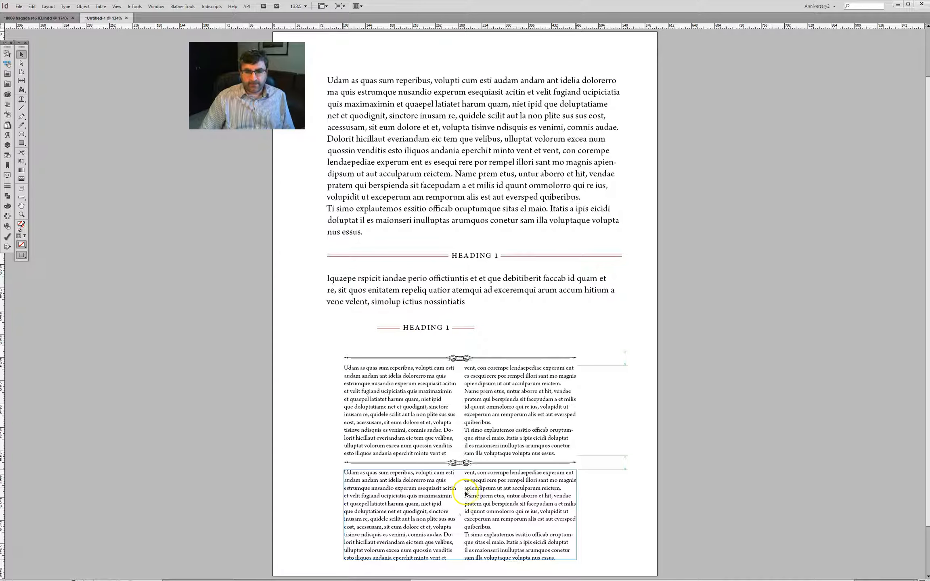
pyautogui.moveTo(457, 405); pyautogui.dragTo(478, 158)
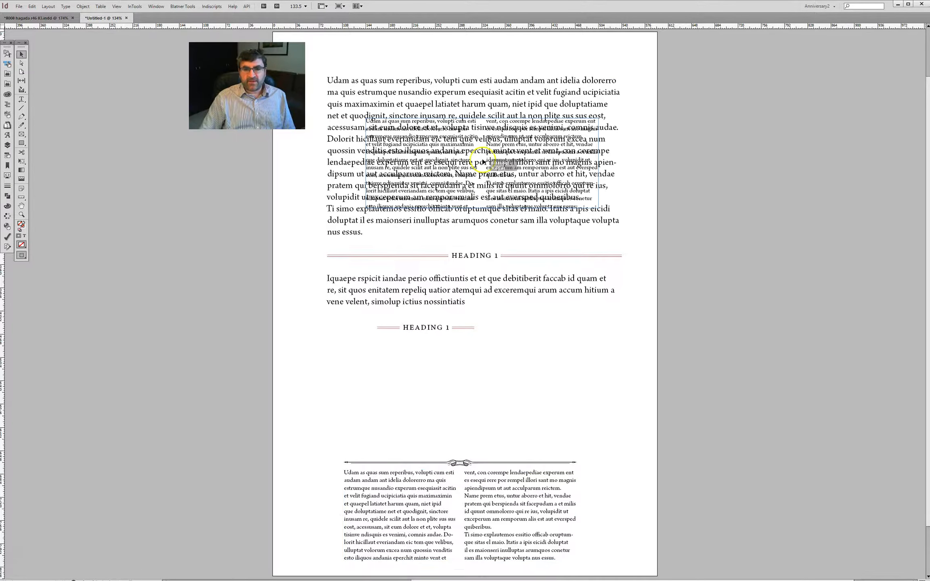
# Cut the small heading frame and paste it into the lower two-column frame's type path in place of the ornamental rule.
pyautogui.click(430, 331)
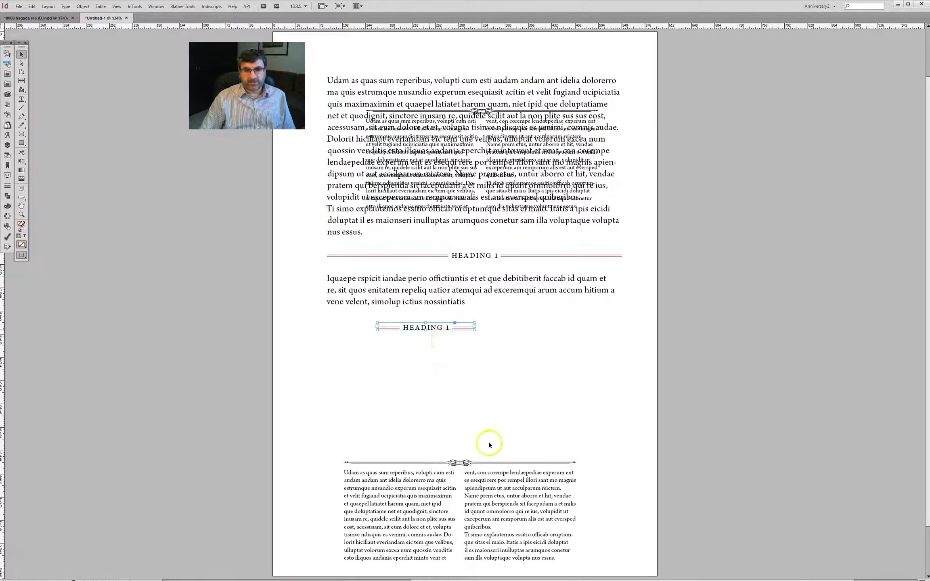
pyautogui.press('Delete')
pyautogui.click(461, 464)
pyautogui.press('Delete')
pyautogui.click(388, 465)
pyautogui.doubleClick(388, 463)
pyautogui.hotkey('ctrl', 'v')
pyautogui.press('Escape')
# Widen the anchored heading frame to the full width of the two-column frame, check it in preview, and enter its text.
pyautogui.moveTo(318, 420); pyautogui.dragTo(624, 564)
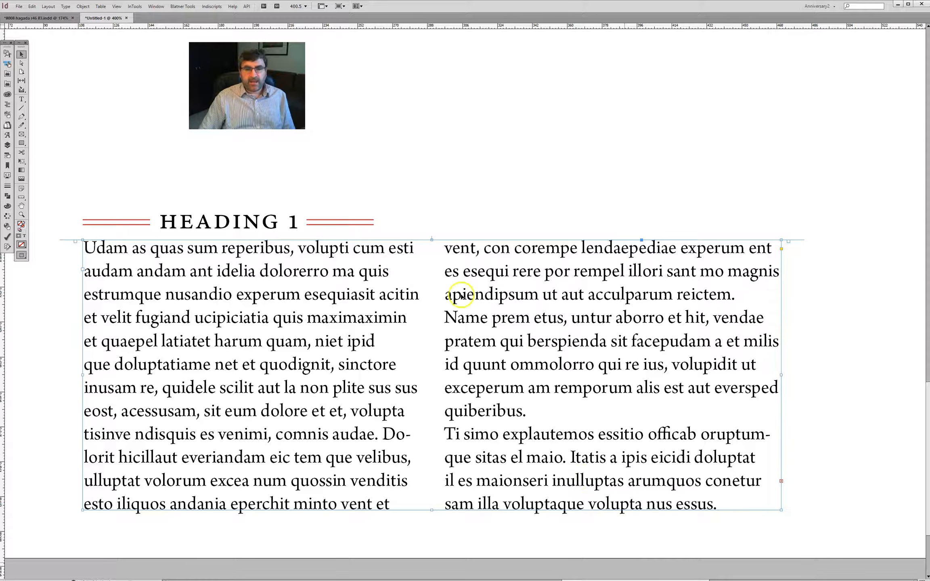
pyautogui.click(349, 220)
pyautogui.moveTo(374, 216); pyautogui.dragTo(783, 225)
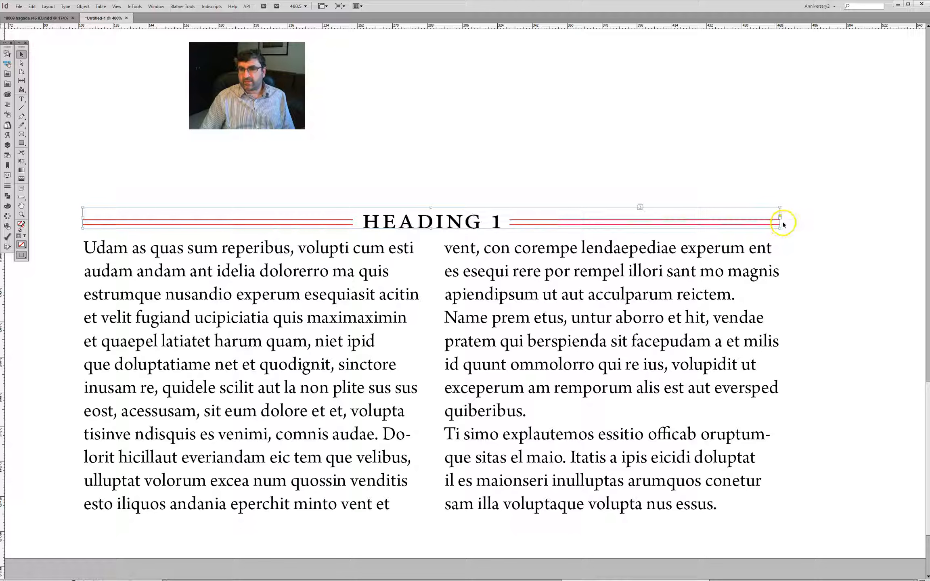
pyautogui.press('w')
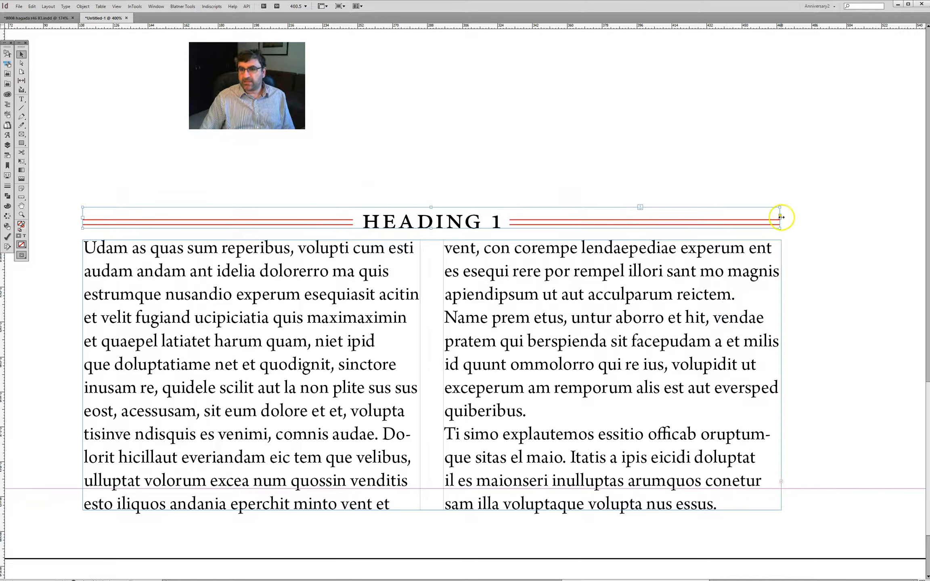
pyautogui.moveTo(780, 218); pyautogui.dragTo(790, 249)
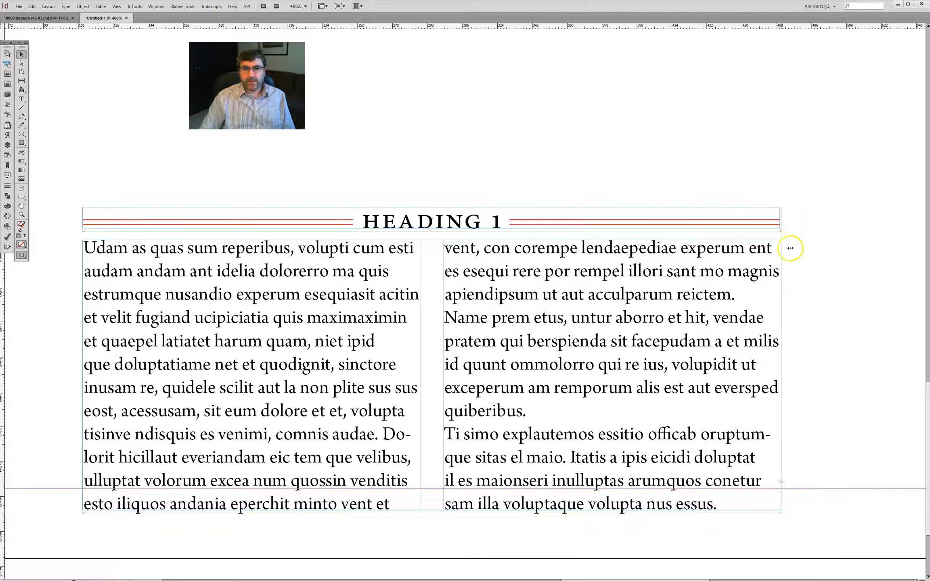
pyautogui.press('w')
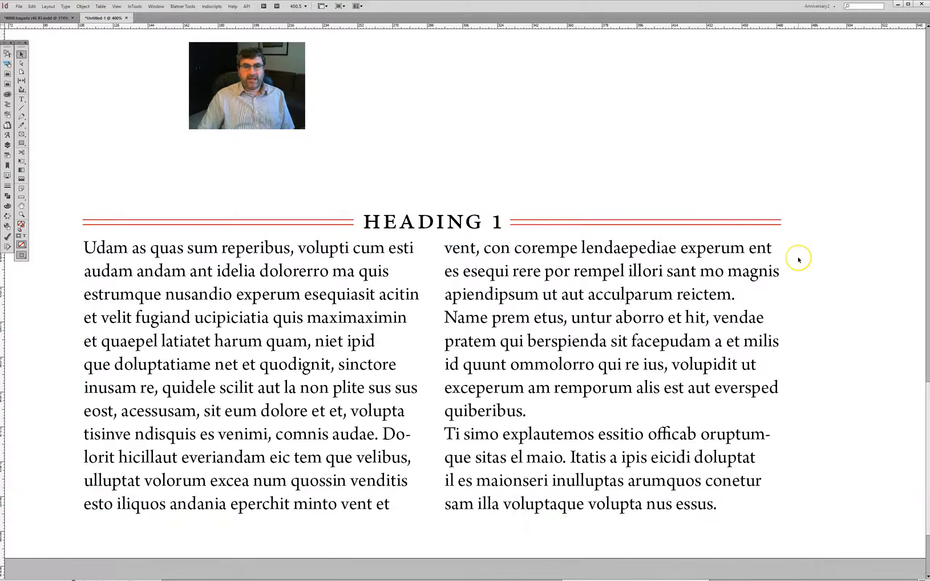
pyautogui.doubleClick(459, 225)
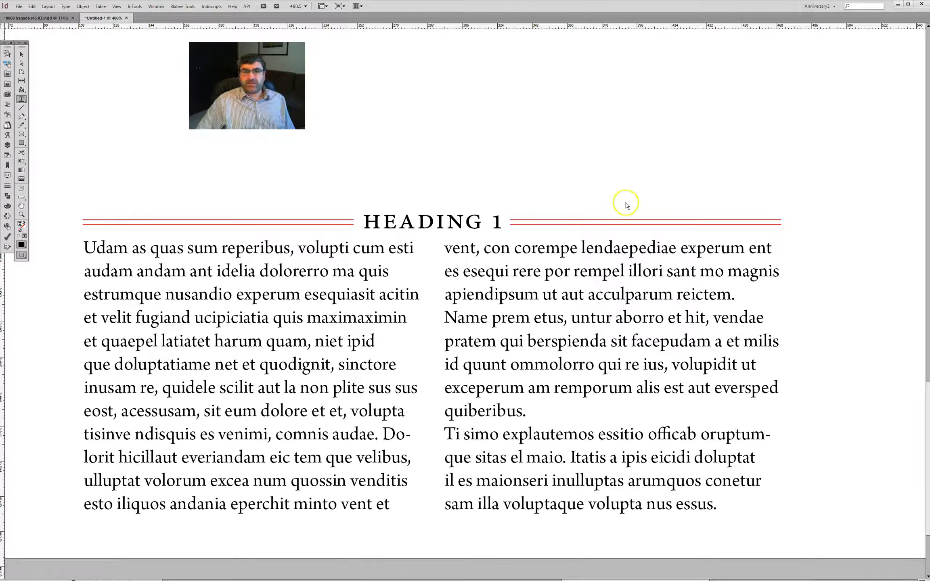
# Set the font size of the heading's caption header paragraph style to 12 pt.
pyautogui.moveTo(463, 284); pyautogui.dragTo(519, 280)
pyautogui.click(378, 307)
pyautogui.moveTo(485, 349); pyautogui.dragTo(420, 355)
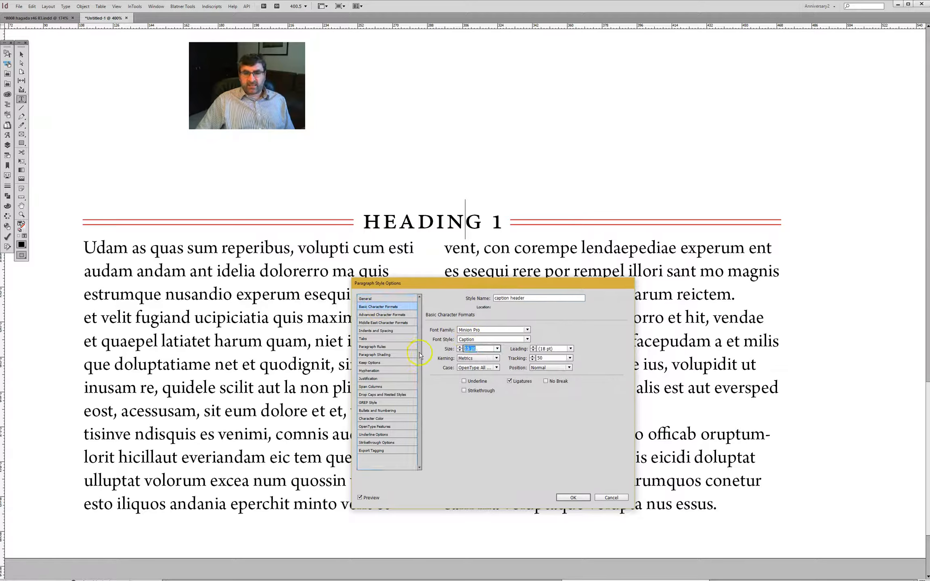
pyautogui.write('12')
pyautogui.press('Tab')
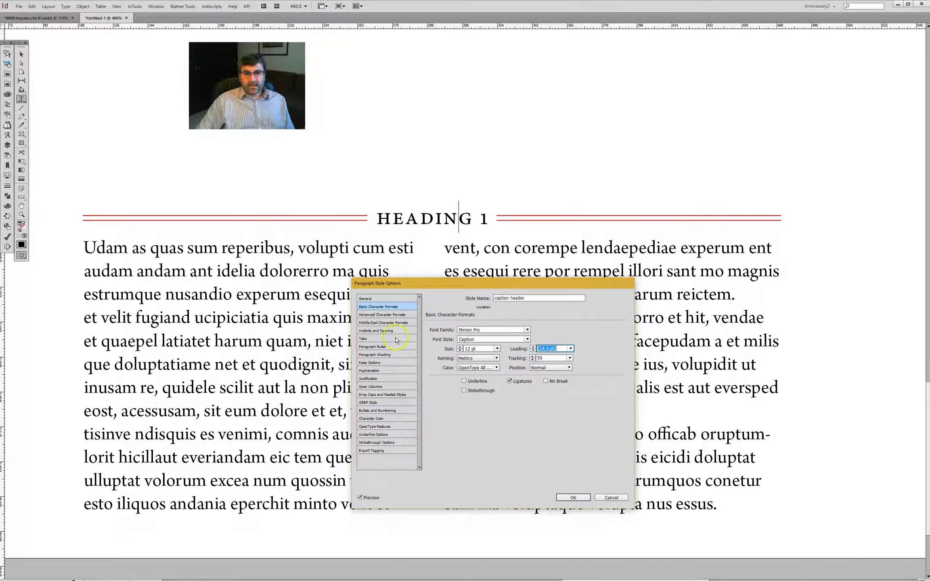
# In the caption header style, set the rule below's offset to -10 pt and readjust the rule above's offset to suit the smaller text.
pyautogui.click(383, 348)
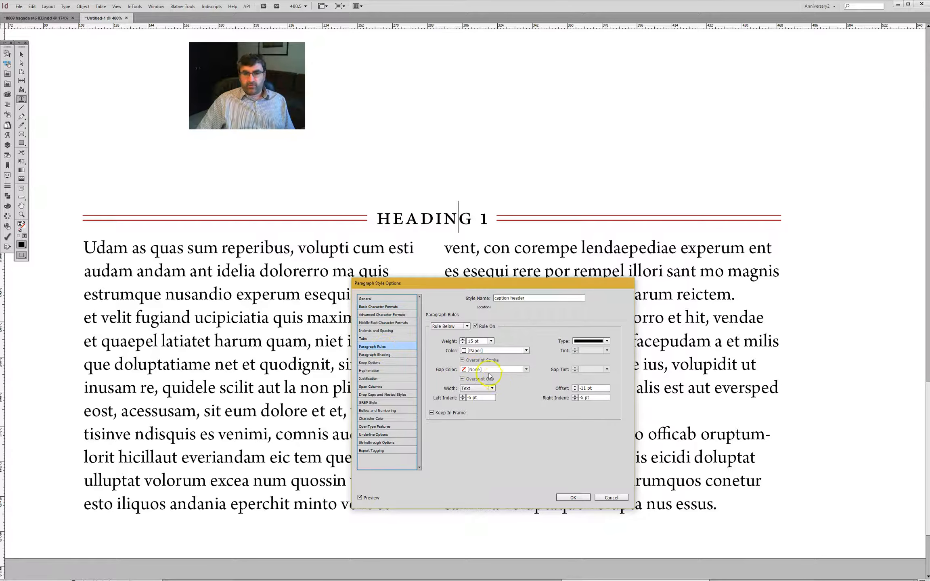
pyautogui.moveTo(597, 388); pyautogui.dragTo(485, 403)
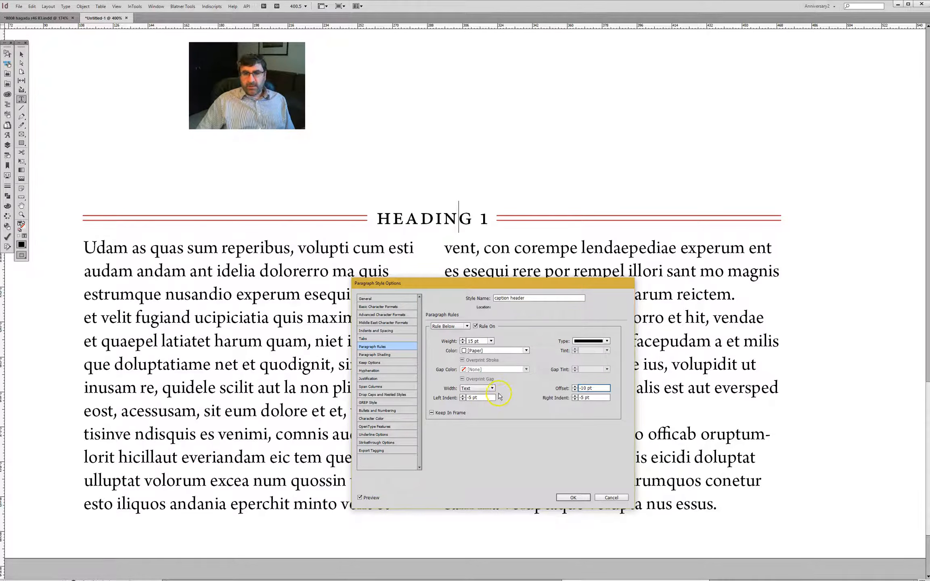
pyautogui.click(458, 326)
pyautogui.click(463, 338)
pyautogui.moveTo(609, 389); pyautogui.dragTo(539, 388)
pyautogui.write('0')
pyautogui.press('Up')
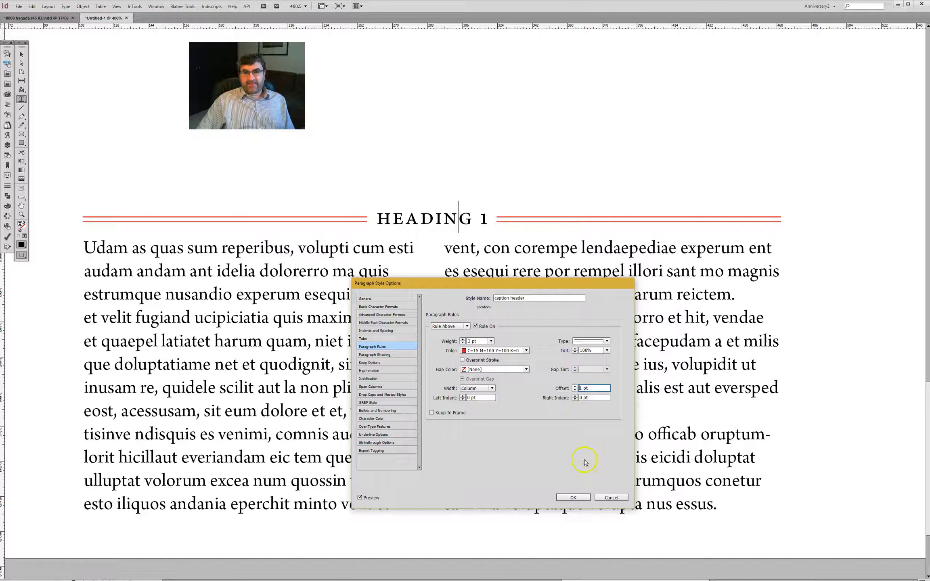
pyautogui.moveTo(588, 385); pyautogui.dragTo(538, 386)
pyautogui.press('Return')
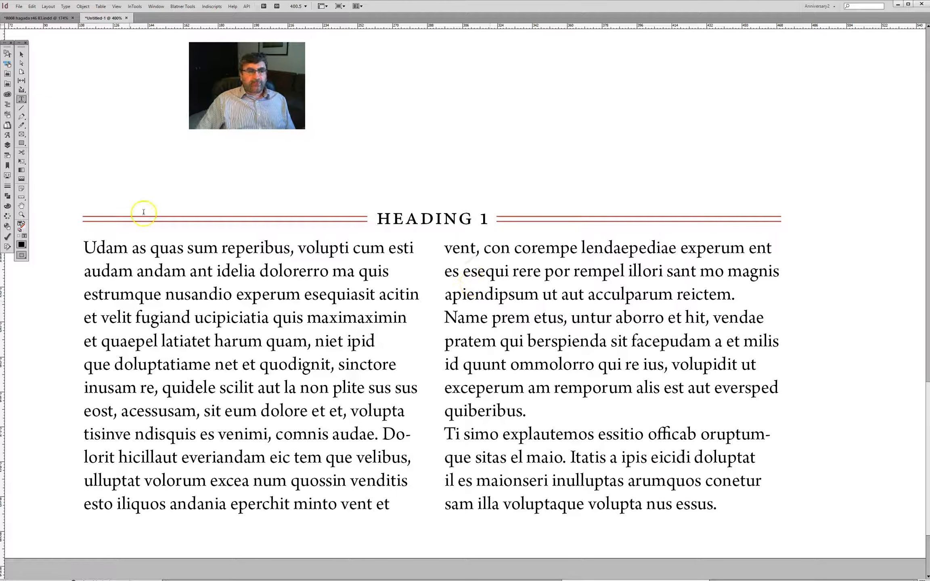
# Try shrinking the anchored heading frame's width to fit its text, and undo the change.
pyautogui.press('Escape')
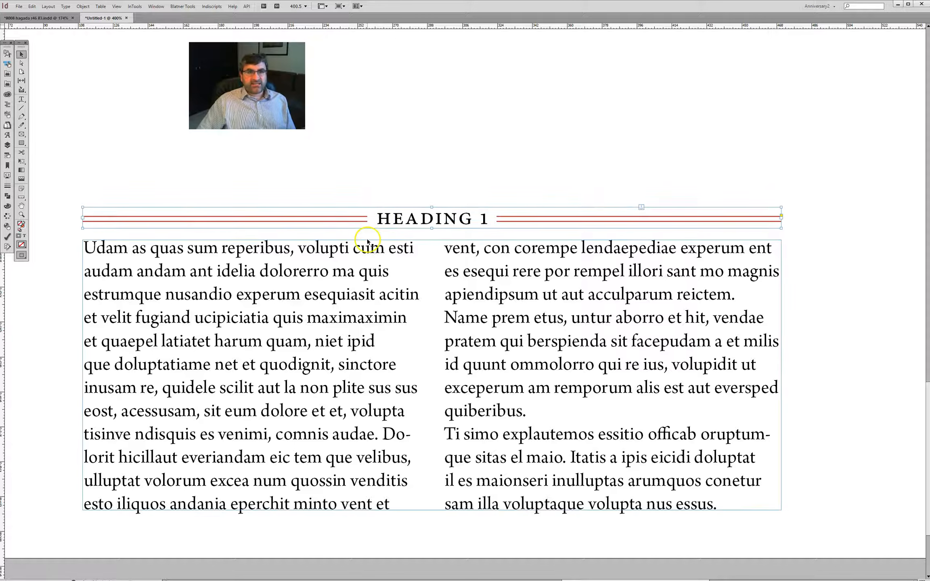
pyautogui.click(365, 295)
pyautogui.click(349, 224)
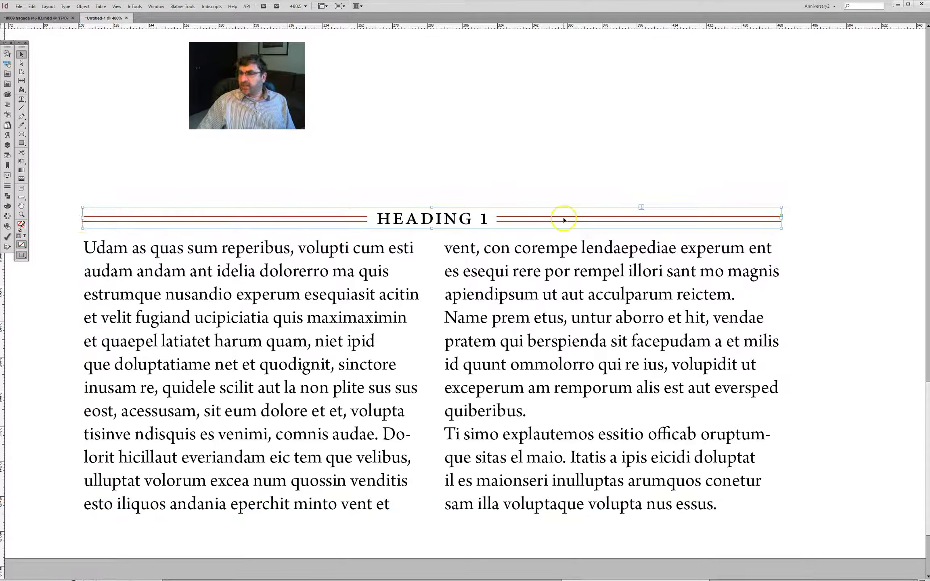
pyautogui.doubleClick(83, 217)
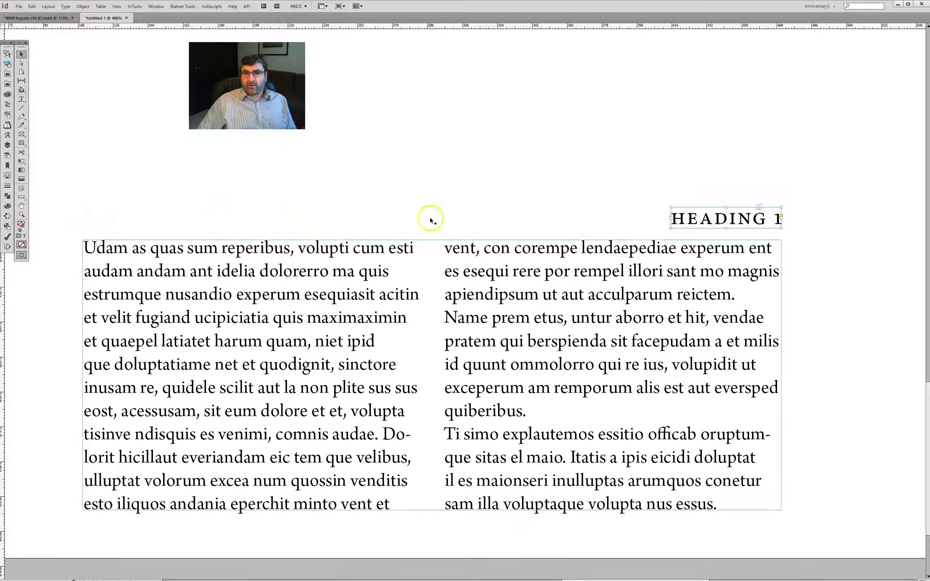
pyautogui.hotkey('ctrl', 'z')
# Lower the anchored heading closer to the columns by setting the rule on box style's baseline shift to 4 pt.
pyautogui.click(368, 220)
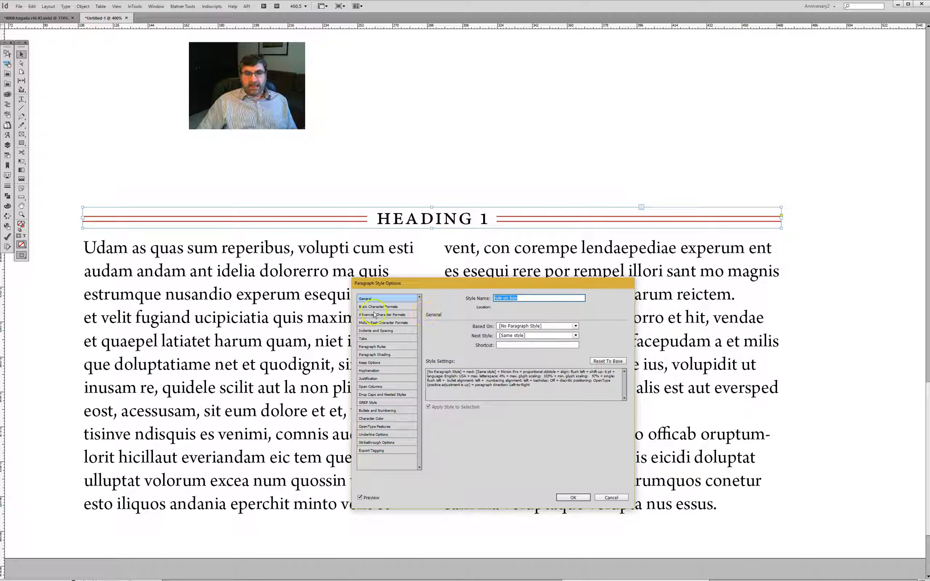
pyautogui.click(379, 348)
pyautogui.click(365, 301)
pyautogui.click(367, 308)
pyautogui.click(379, 316)
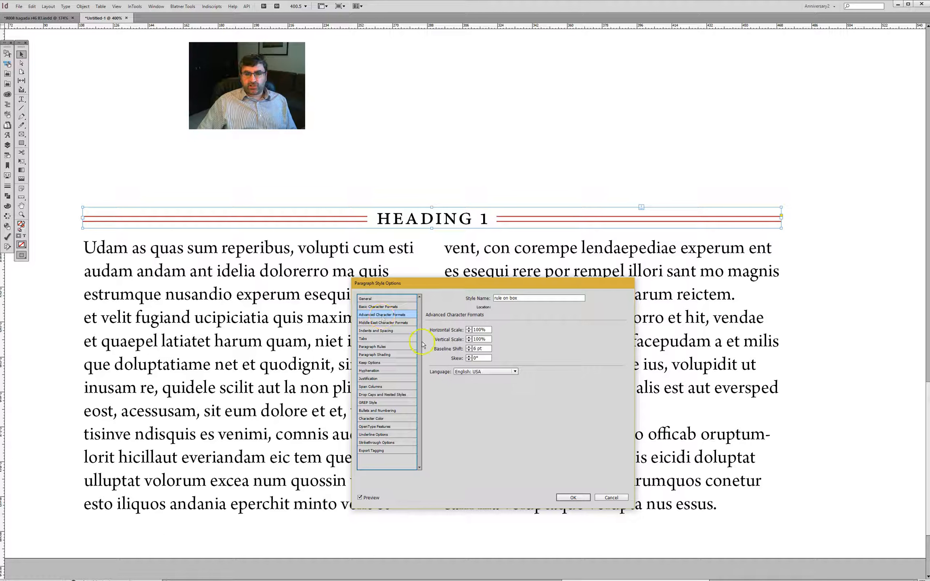
pyautogui.click(469, 347)
pyautogui.click(469, 347)
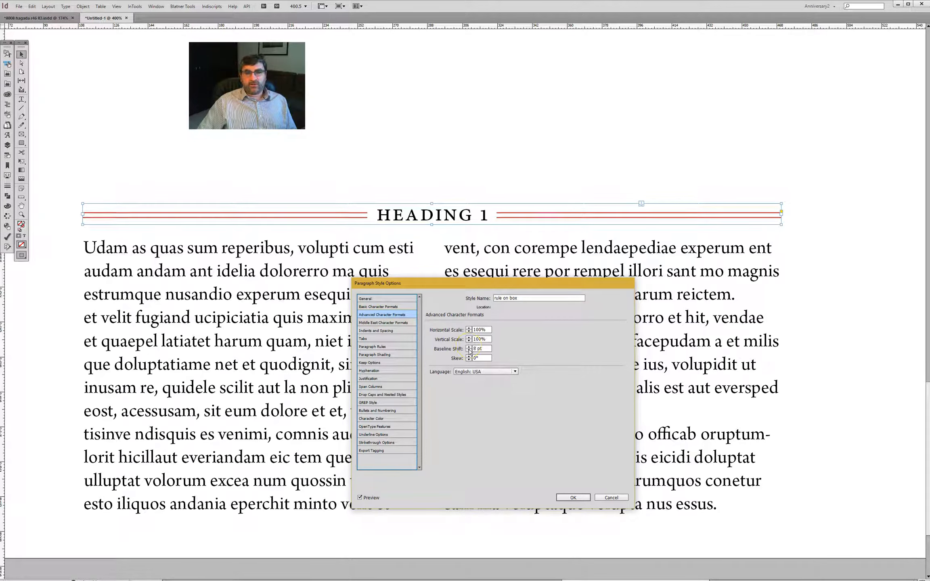
pyautogui.click(469, 351)
pyautogui.click(468, 350)
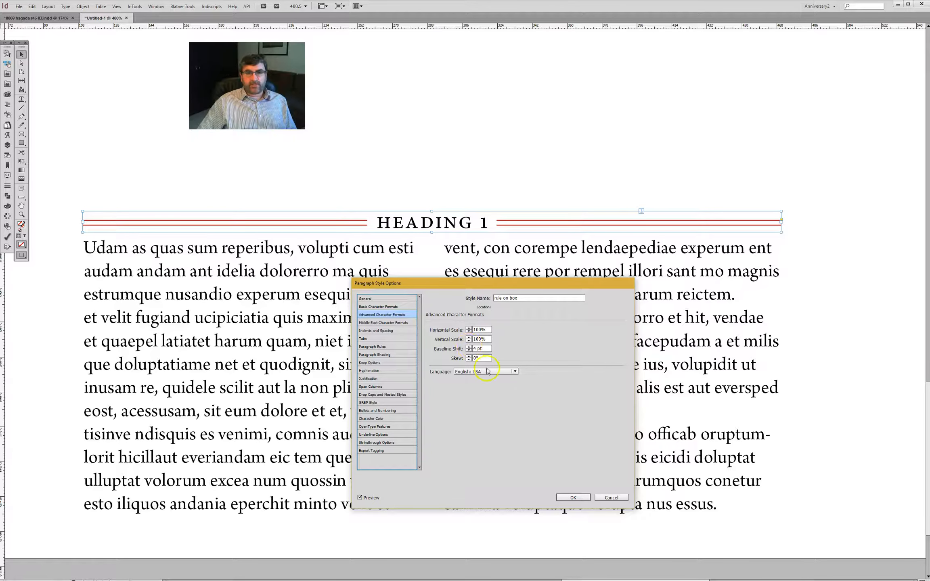
pyautogui.click(587, 497)
pyautogui.click(846, 369)
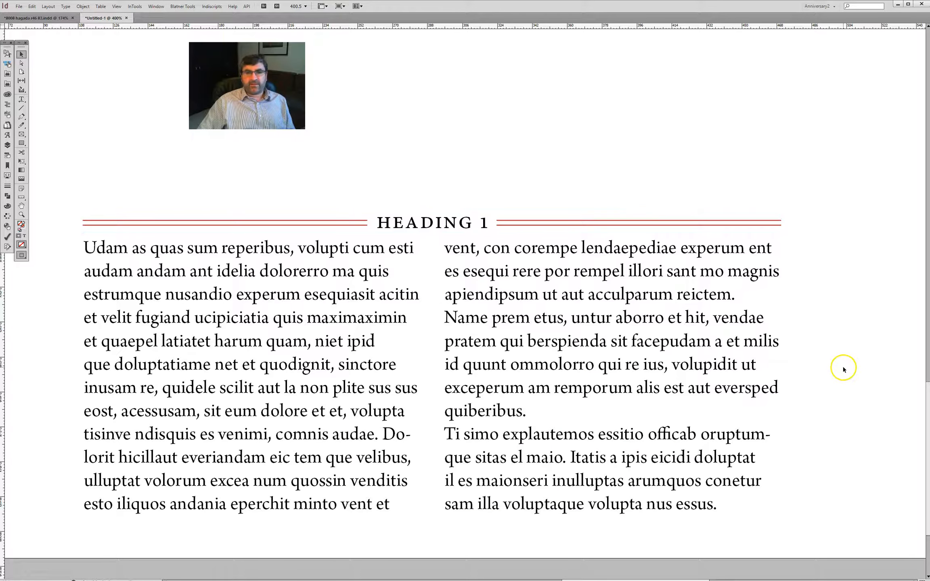
# Reposition both two-column frames with their attached rule and heading, keeping the ornamental one below the body text and the headed one beneath it.
pyautogui.hotkey('ctrl', '0')
pyautogui.moveTo(515, 183); pyautogui.dragTo(469, 252)
pyautogui.click(444, 294)
pyautogui.click(481, 357)
pyautogui.moveTo(480, 358); pyautogui.dragTo(482, 304)
pyautogui.moveTo(486, 503); pyautogui.dragTo(450, 416)
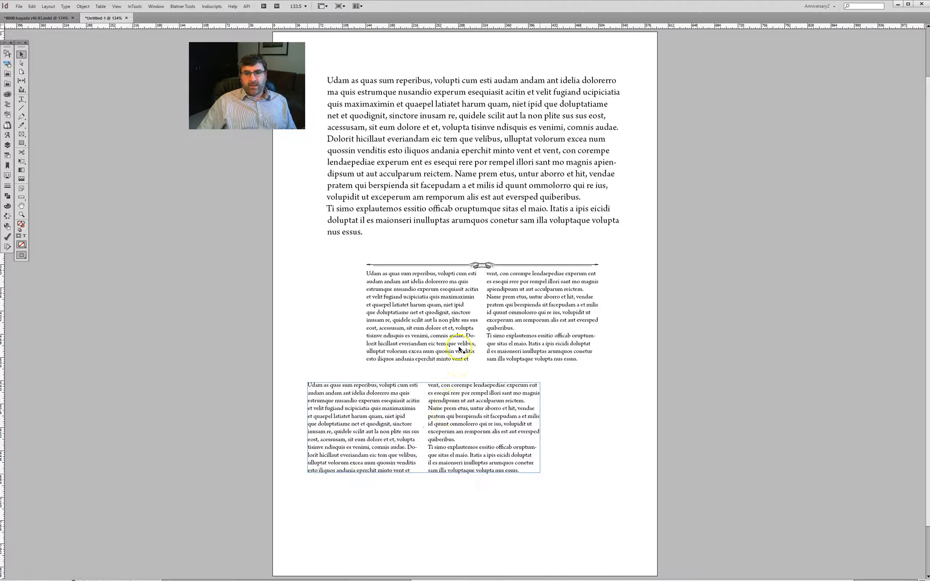
pyautogui.moveTo(463, 329); pyautogui.dragTo(478, 312)
pyautogui.moveTo(441, 412); pyautogui.dragTo(465, 421)
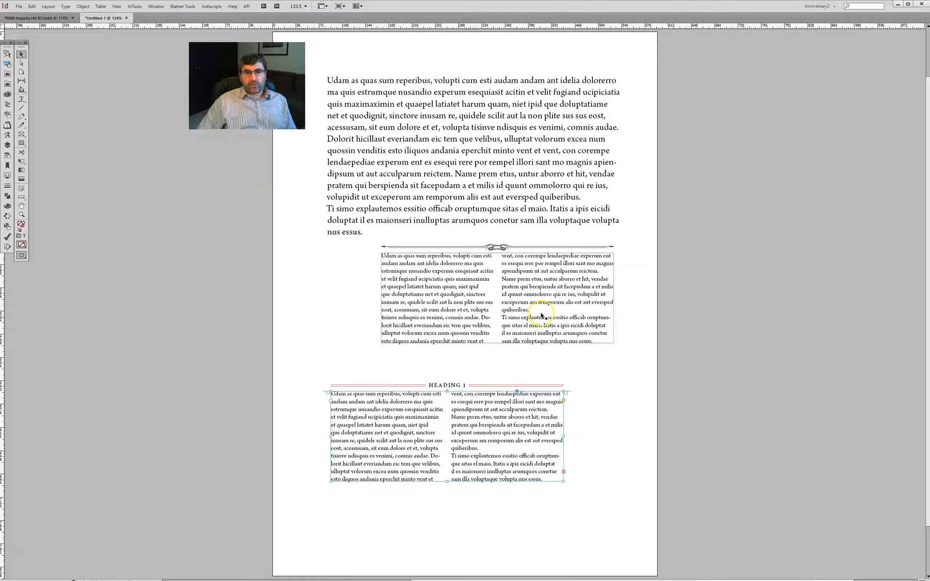
pyautogui.moveTo(462, 295)
pyautogui.mouseDown()
pyautogui.moveTo(398, 302)
pyautogui.moveTo(455, 292)
pyautogui.moveTo(446, 430)
pyautogui.moveTo(448, 289)
pyautogui.mouseUp()
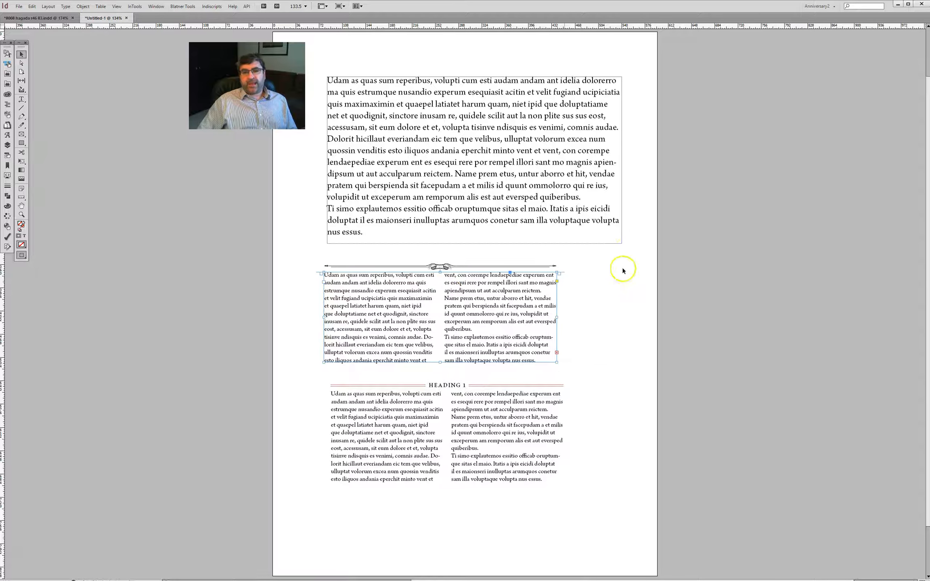
# Move the single-column body text frame slightly up and left, and shift the ornamental two-column frame farther left.
pyautogui.click(470, 220)
pyautogui.moveTo(505, 133)
pyautogui.mouseDown()
pyautogui.moveTo(512, 137)
pyautogui.moveTo(495, 127)
pyautogui.mouseUp()
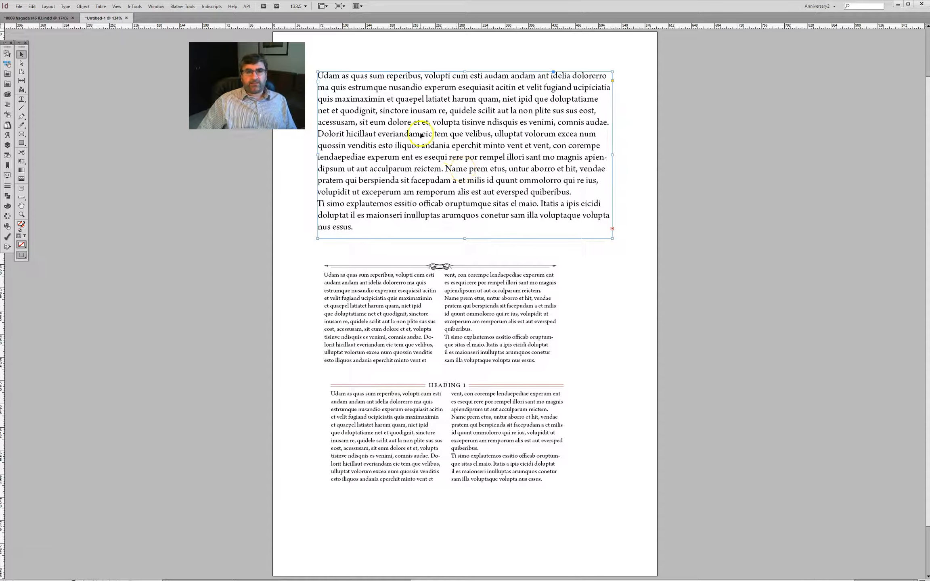
pyautogui.click(434, 283)
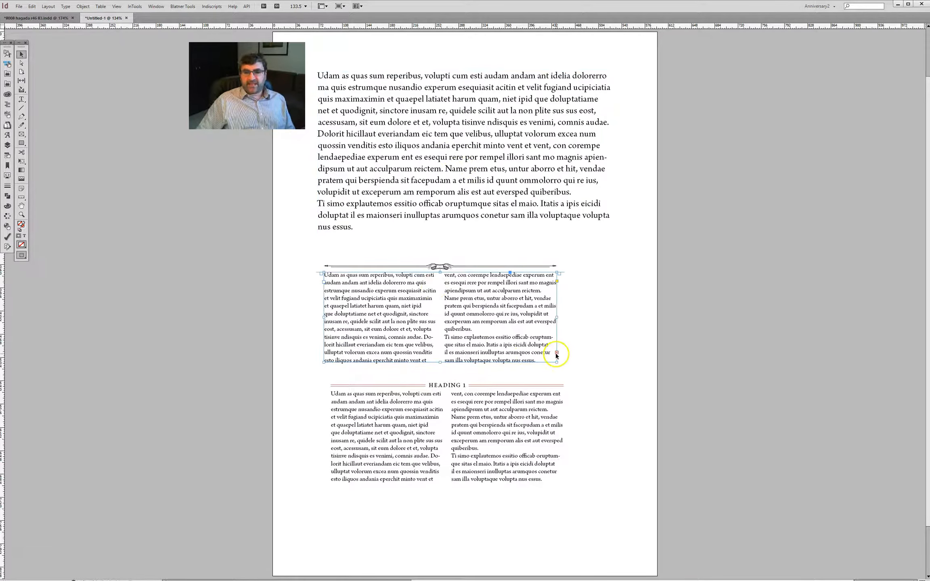
pyautogui.moveTo(494, 315); pyautogui.dragTo(452, 316)
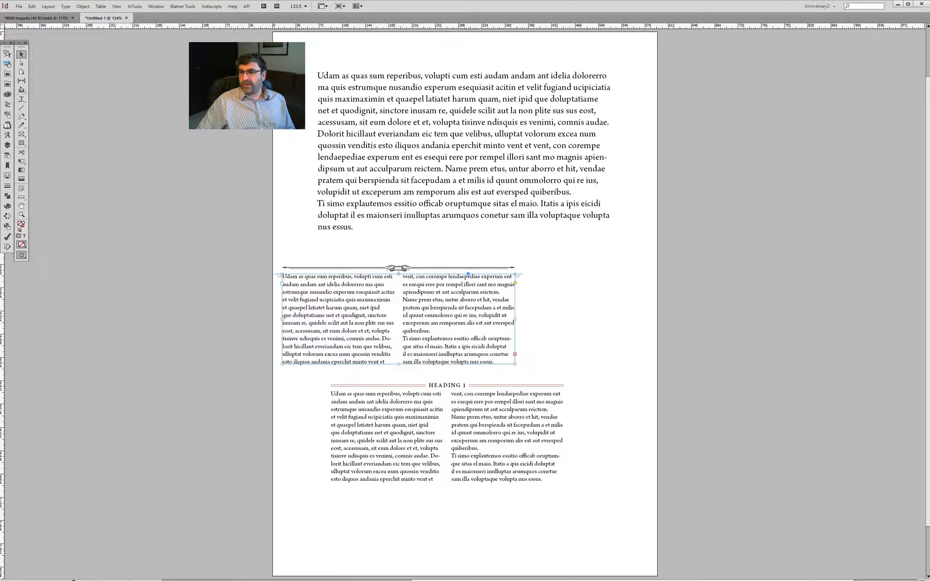
# Copy the ornamental two-column frame to the lower left page of the empty spread and duplicate it onto the right page.
pyautogui.hotkey('alt', 'pagedown')
pyautogui.hotkey('alt', 'pageup')
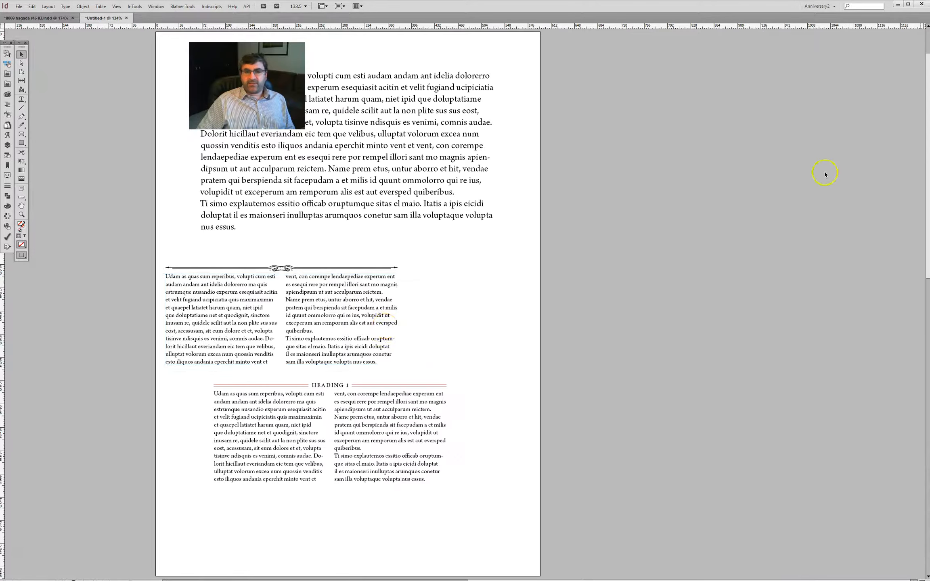
pyautogui.click(357, 312)
pyautogui.hotkey('alt', 'pagedown')
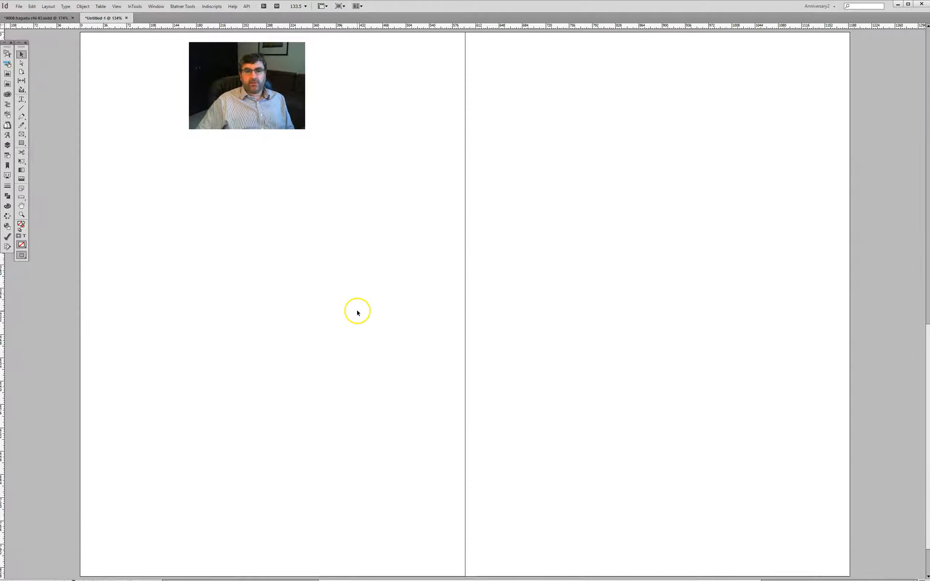
pyautogui.hotkey('ctrl', 'alt', 'shift', 'v')
pyautogui.moveTo(542, 354); pyautogui.dragTo(729, 443)
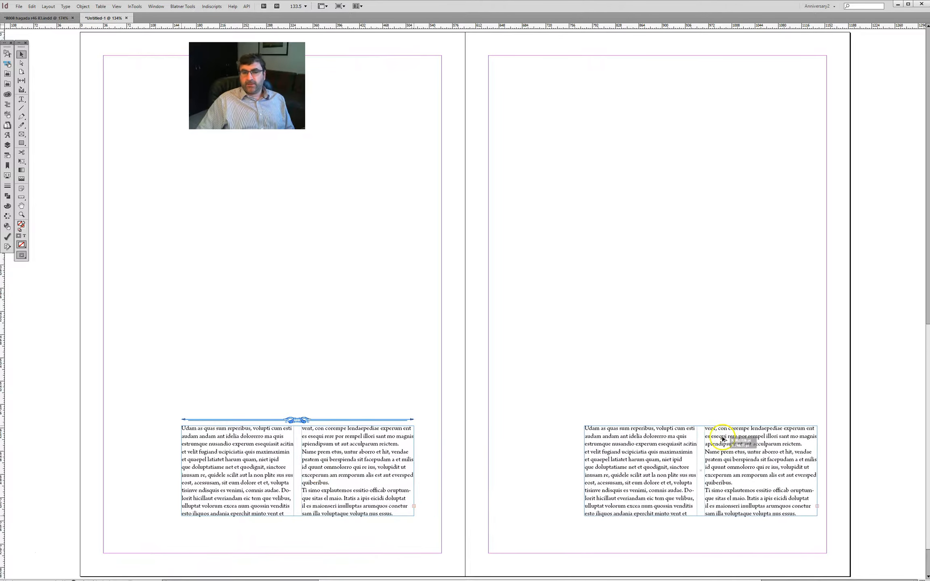
# Delete all the text in the right page's two-column frame, keeping its attached ornamental rule.
pyautogui.doubleClick(679, 450)
pyautogui.doubleClick(682, 483)
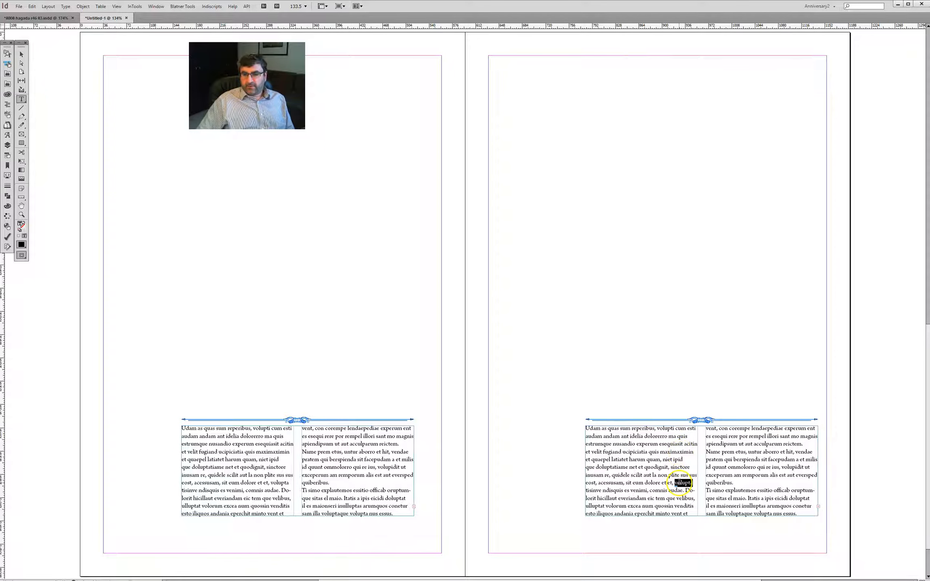
pyautogui.hotkey('ctrl', 'a')
pyautogui.press('BackSpace')
pyautogui.press('Escape')
# Thread the left page frame's overset text into the empty two-column frame on the right page.
pyautogui.moveTo(311, 471); pyautogui.dragTo(313, 472)
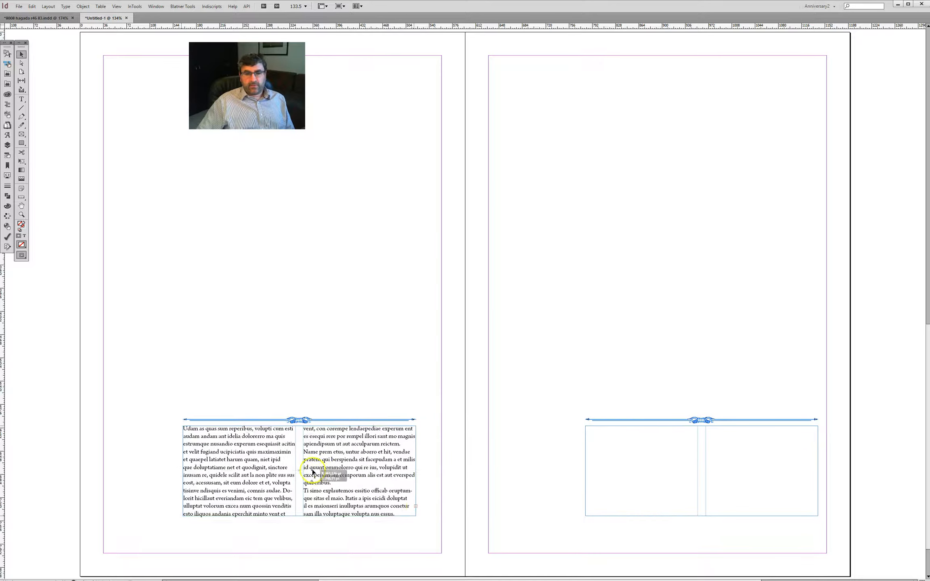
pyautogui.click(416, 506)
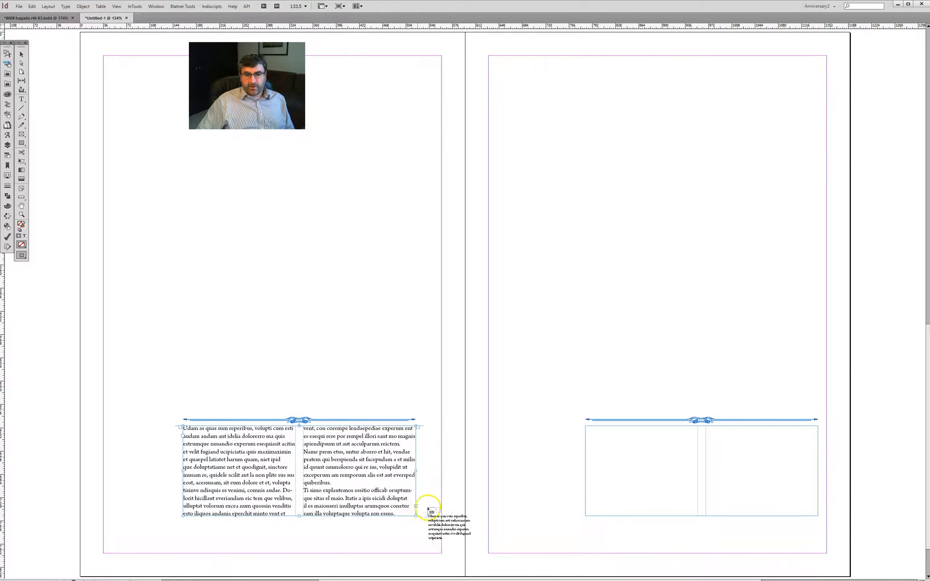
pyautogui.click(591, 476)
# Shorten both threaded two-column frames, move them up and left on their pages, and check the spread in preview.
pyautogui.moveTo(305, 512); pyautogui.dragTo(276, 480)
pyautogui.click(683, 506)
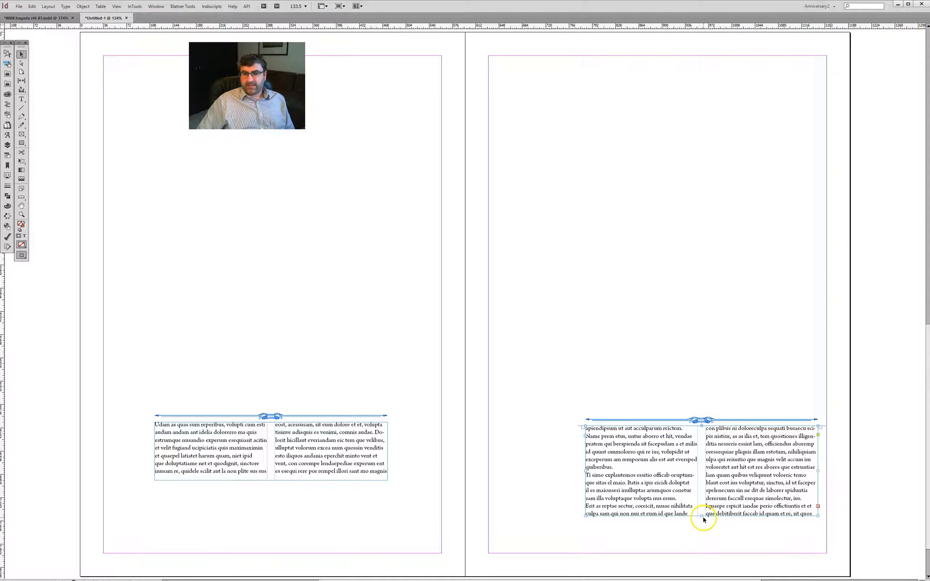
pyautogui.moveTo(701, 514); pyautogui.dragTo(628, 431)
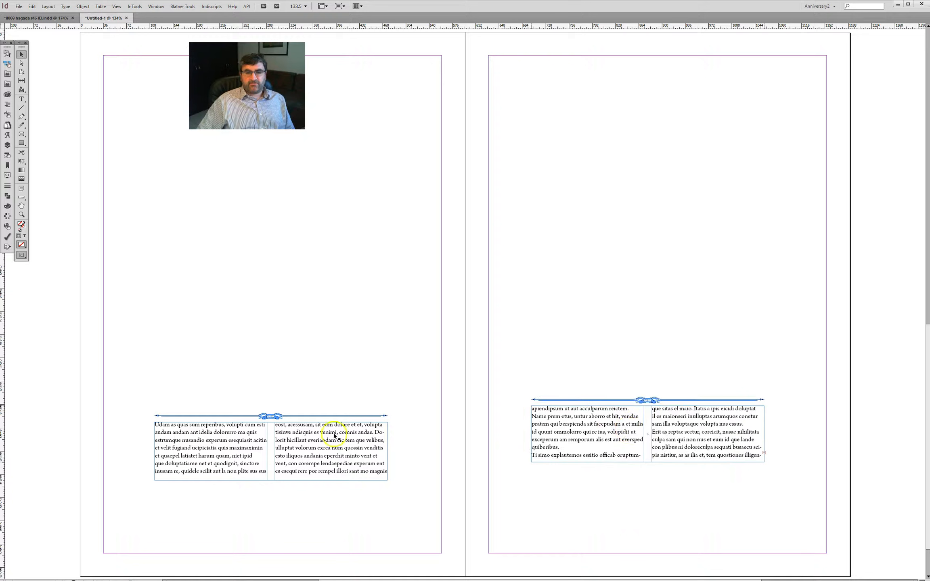
pyautogui.moveTo(310, 442); pyautogui.dragTo(311, 429)
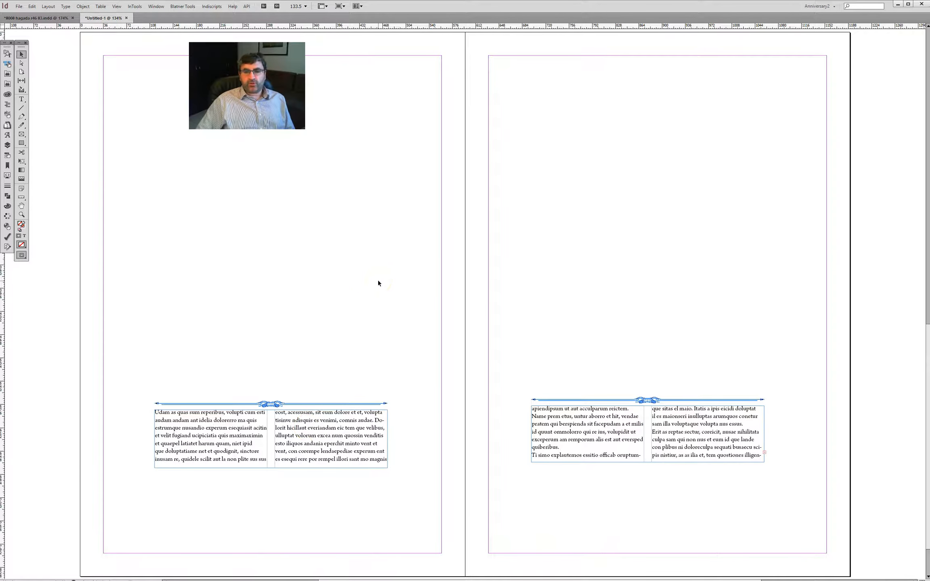
pyautogui.press('w')
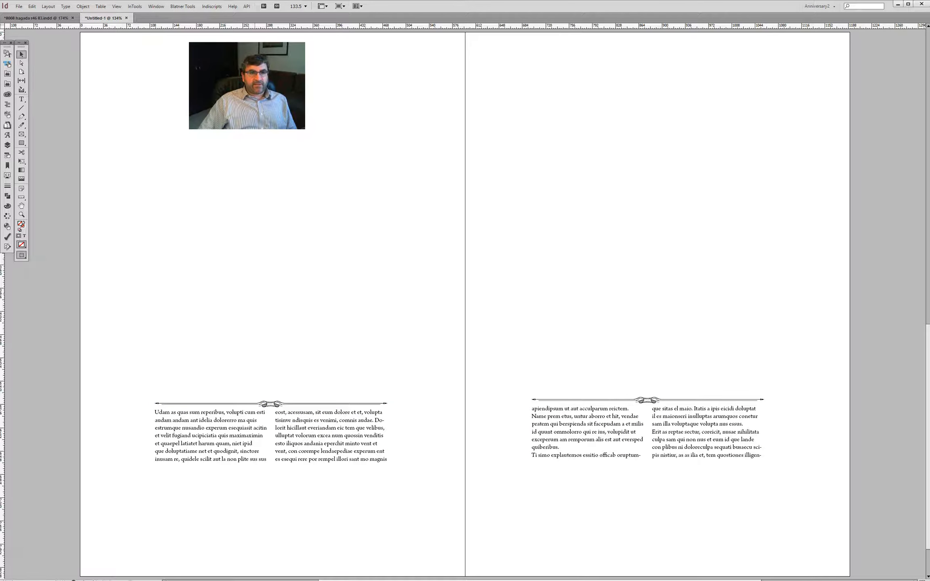